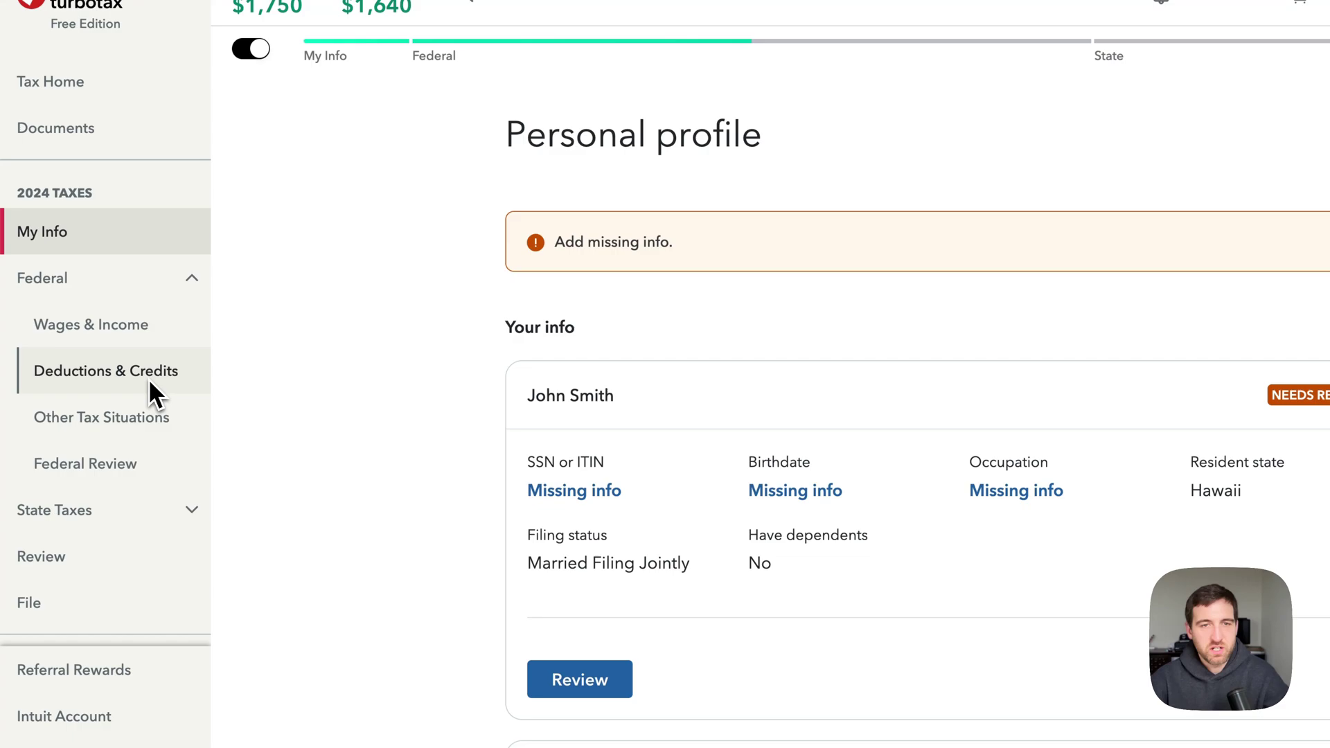
# - Go to Deductions & Credits and expand the Your Home deductions category
pyautogui.click(148, 377)
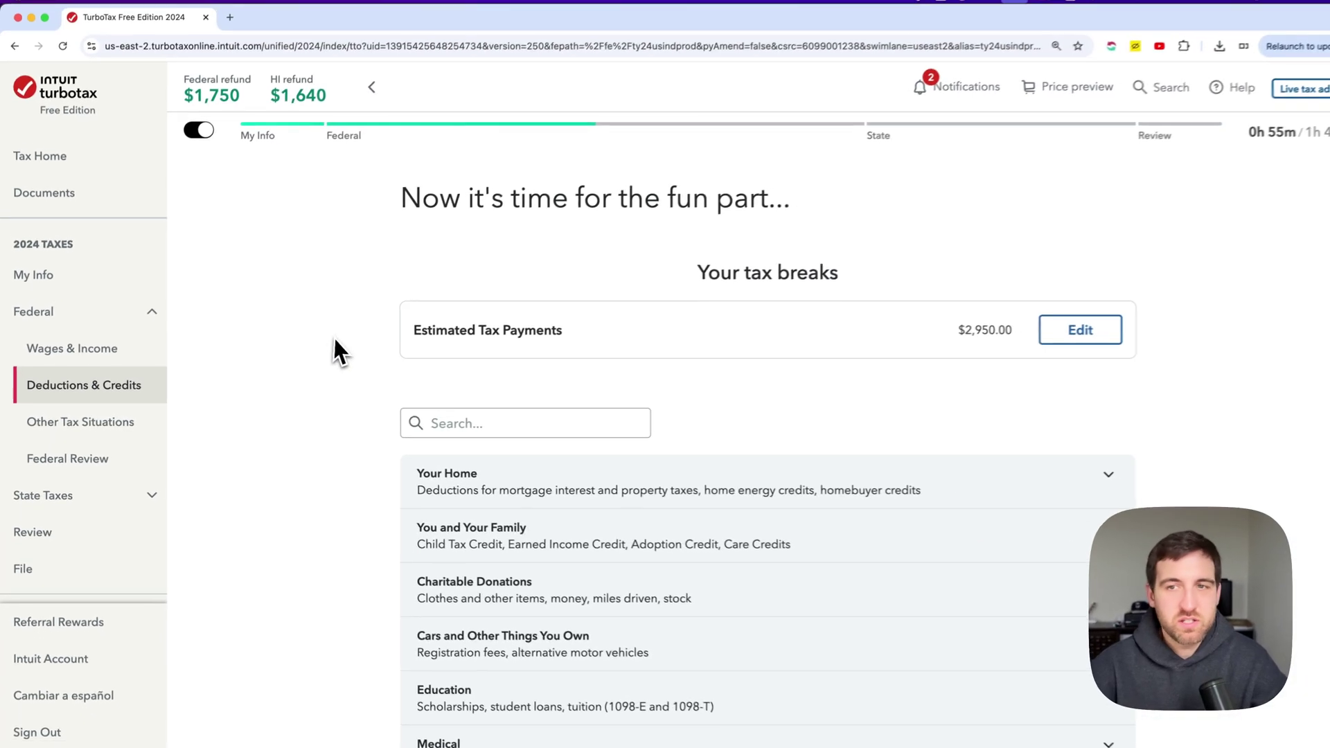
pyautogui.scroll(-2, 333, 338)
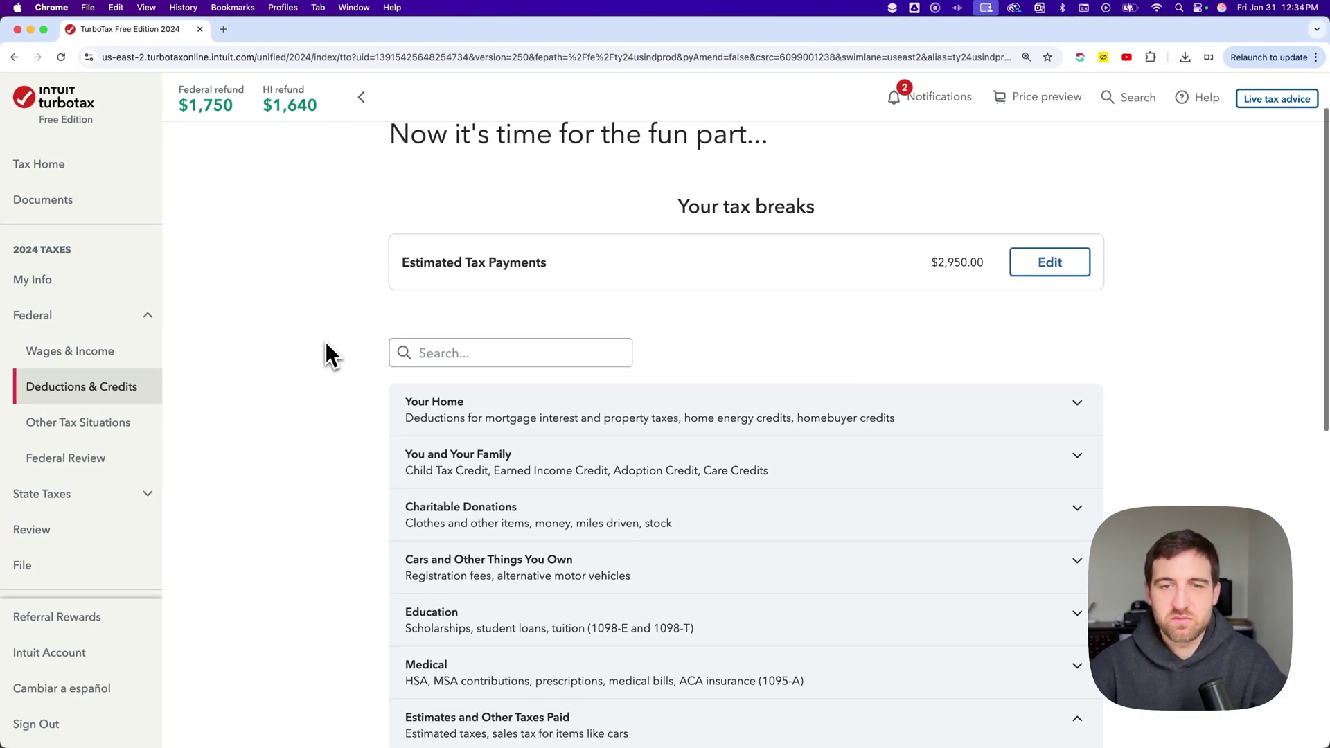
pyautogui.scroll(-3, 325, 342)
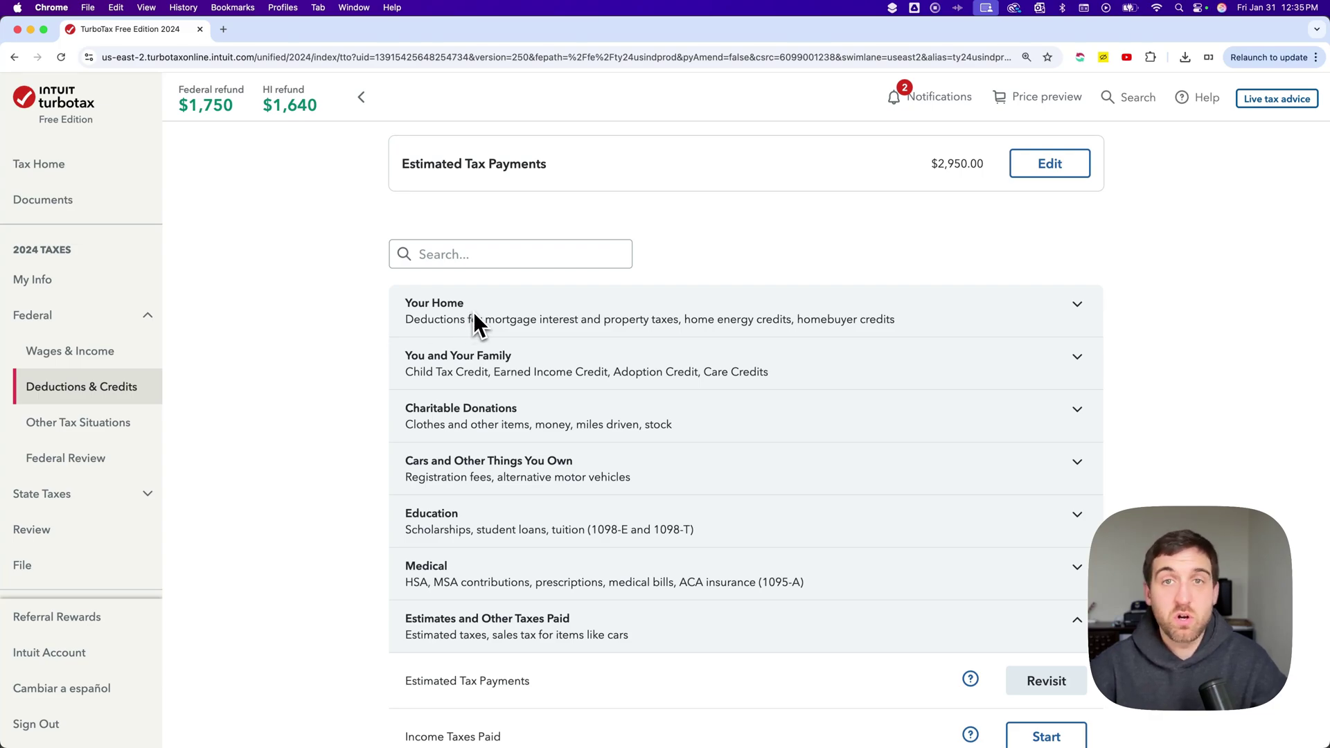
pyautogui.click(1077, 305)
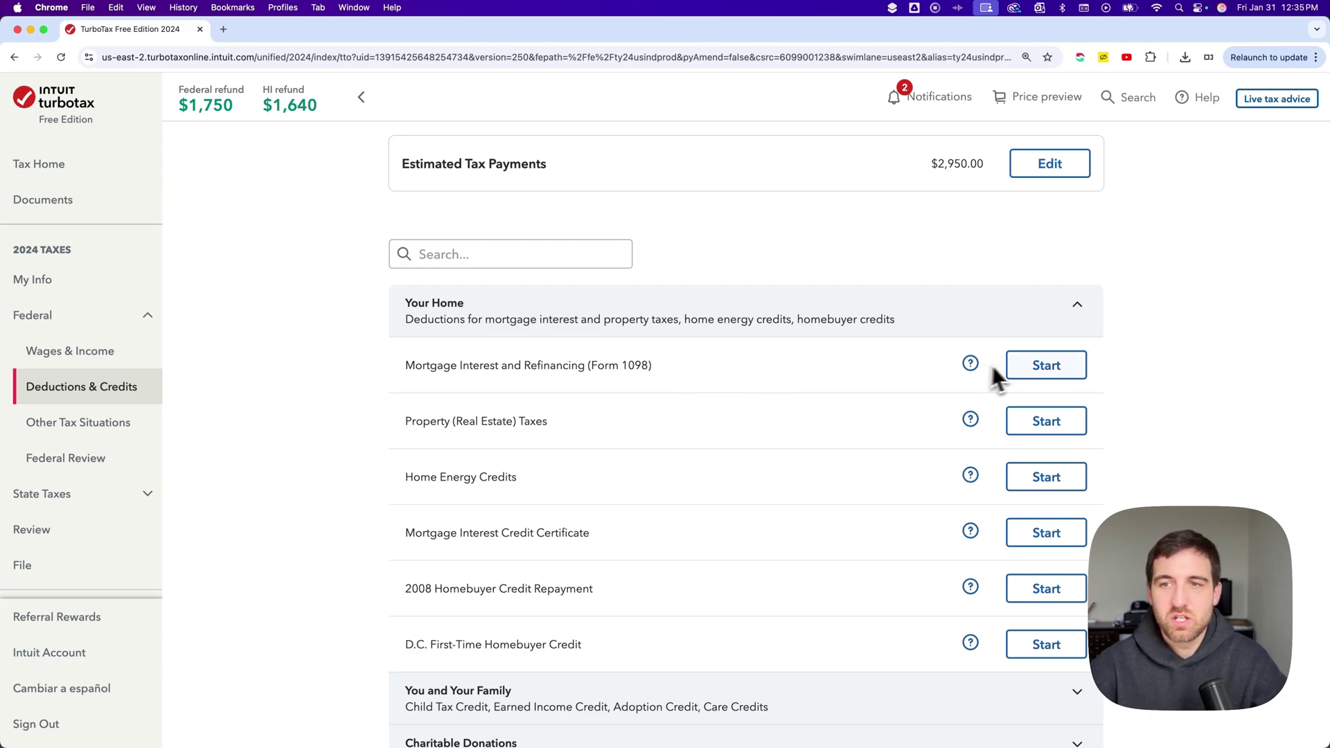
# - Start the Form 1098 interview, confirm 2024 home loans, and choose to type the form in manually
pyautogui.click(1038, 364)
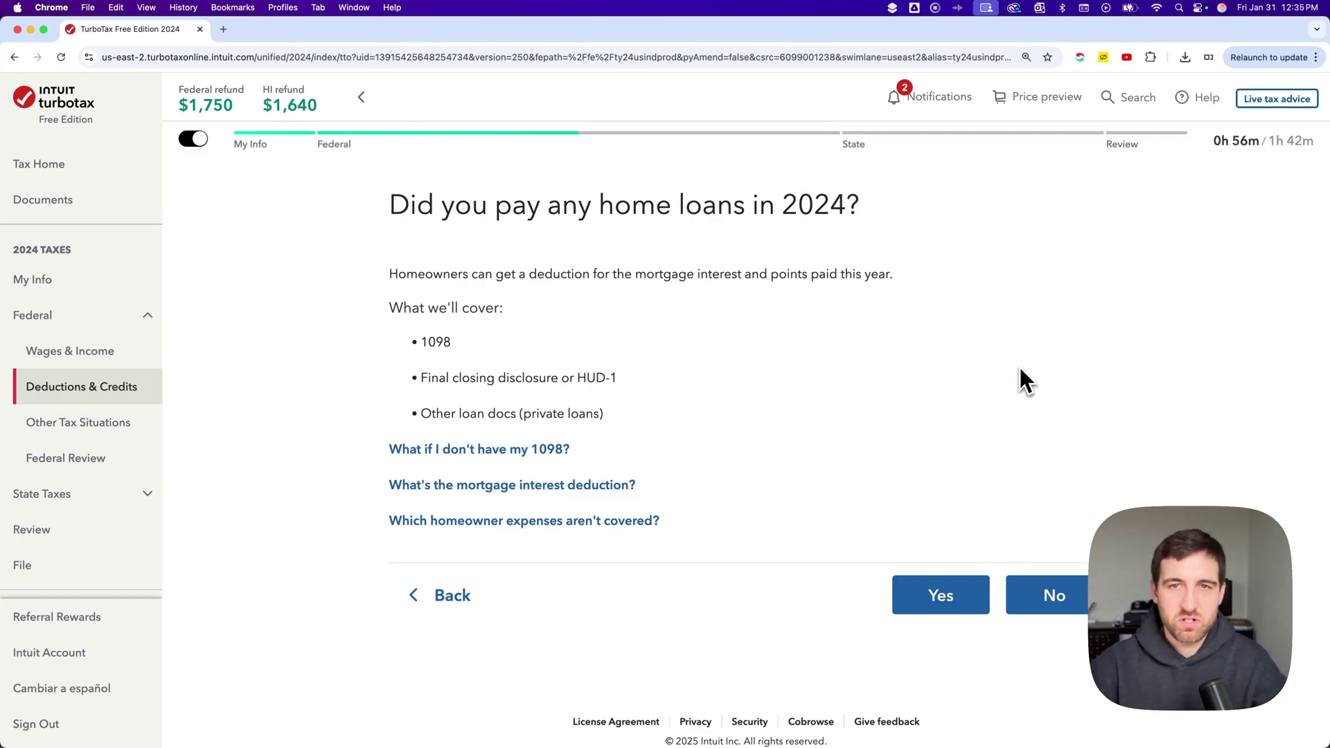
pyautogui.click(940, 594)
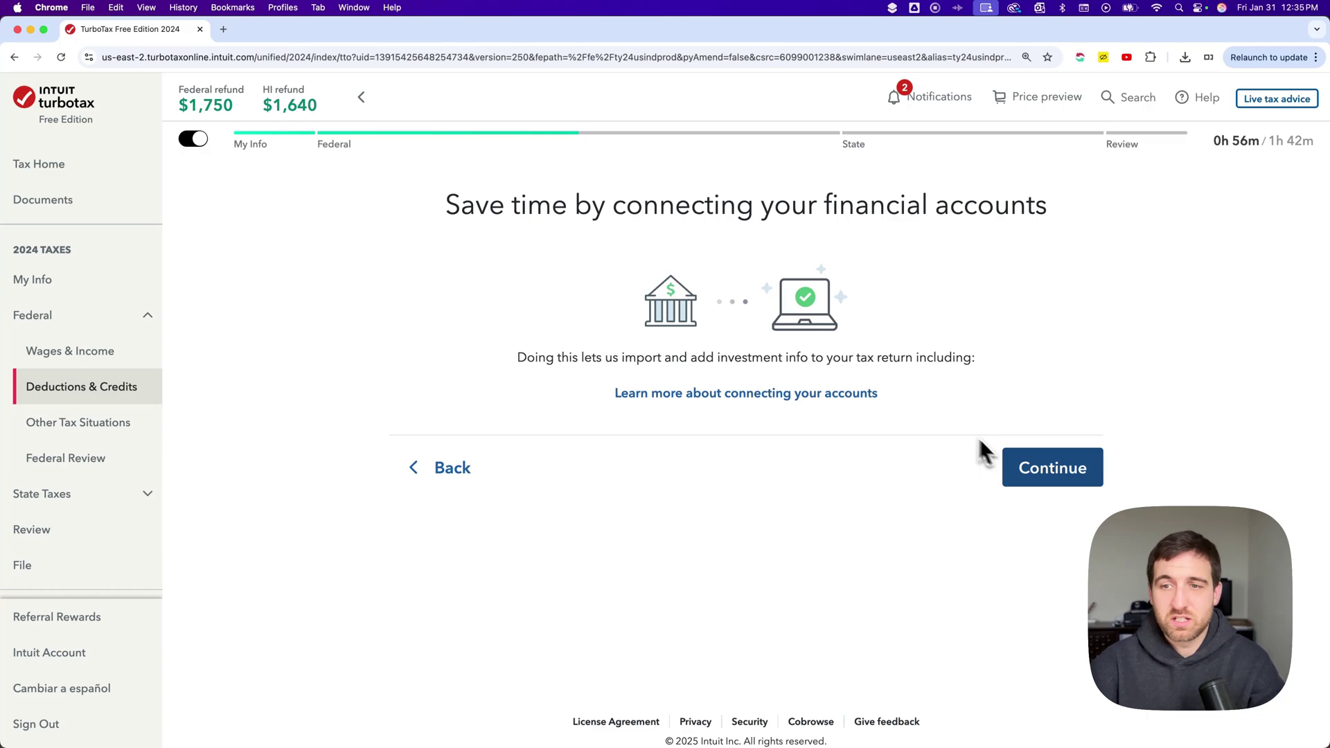
pyautogui.click(1036, 468)
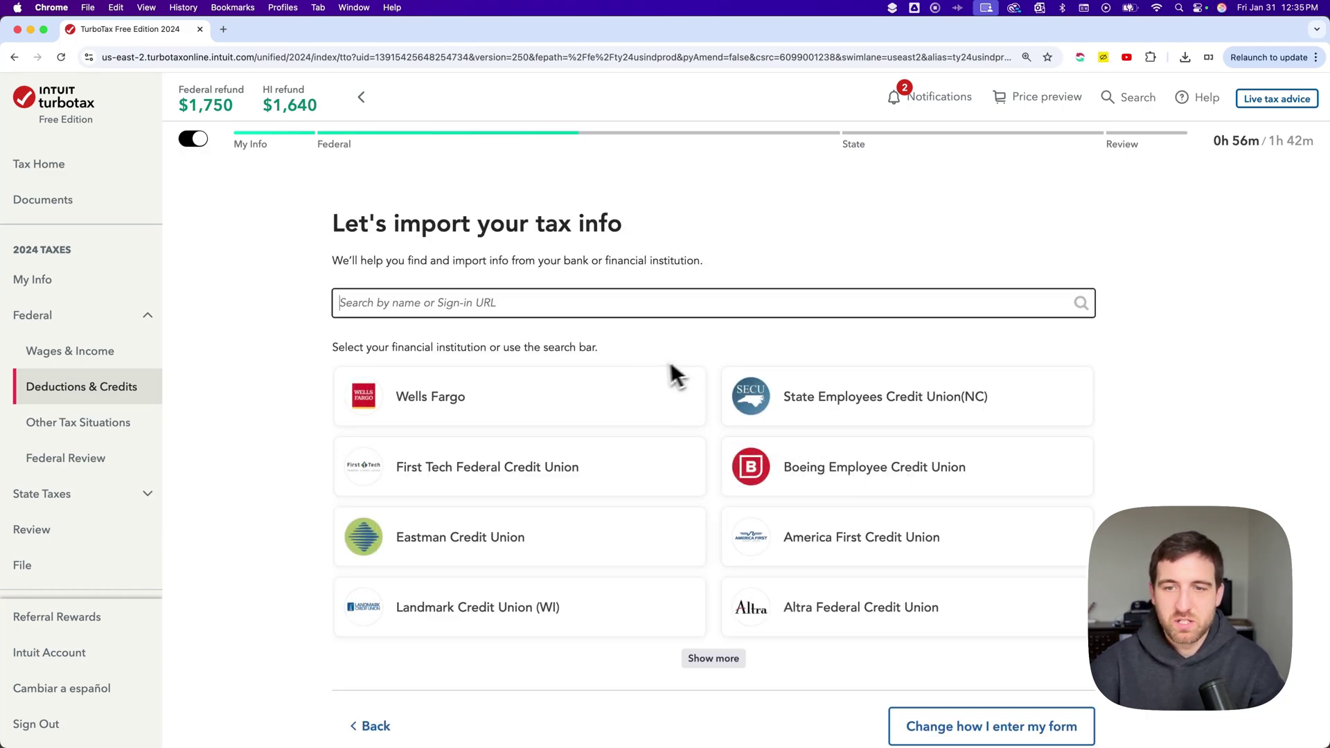
pyautogui.scroll(-2, 685, 370)
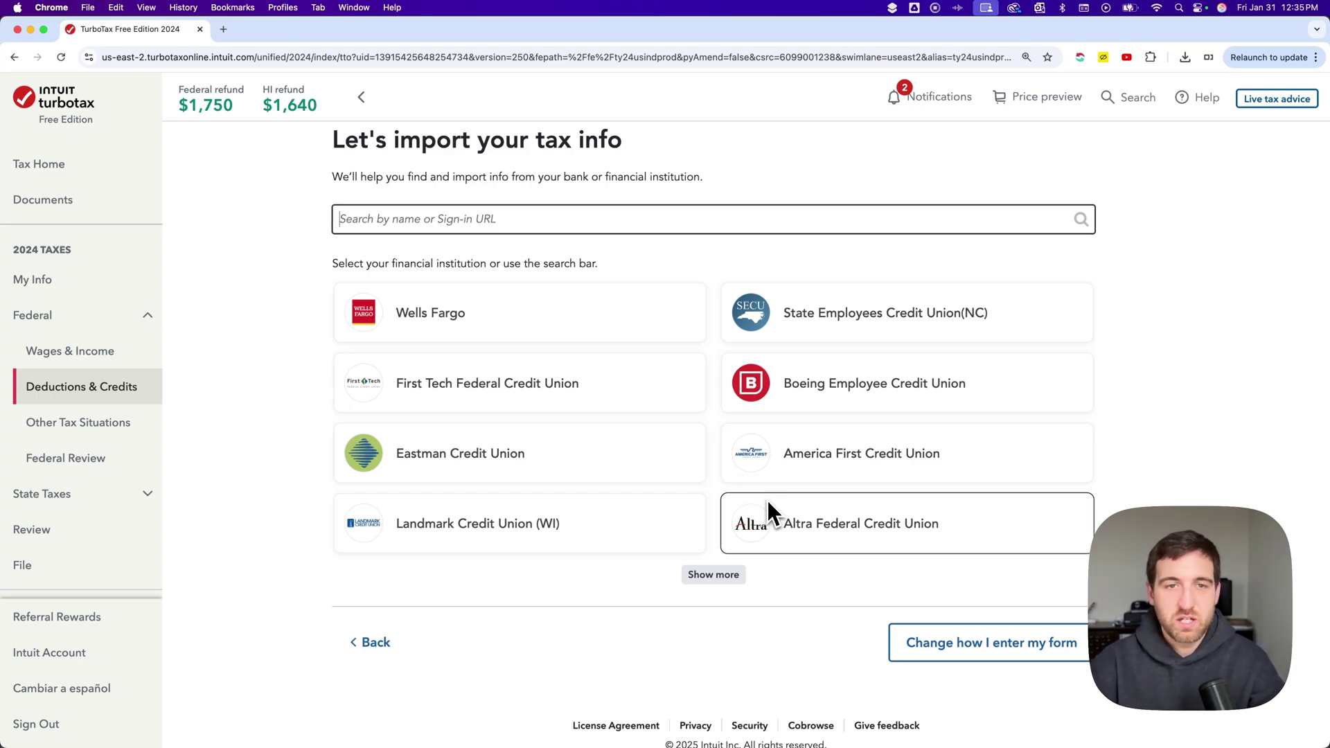
pyautogui.click(970, 644)
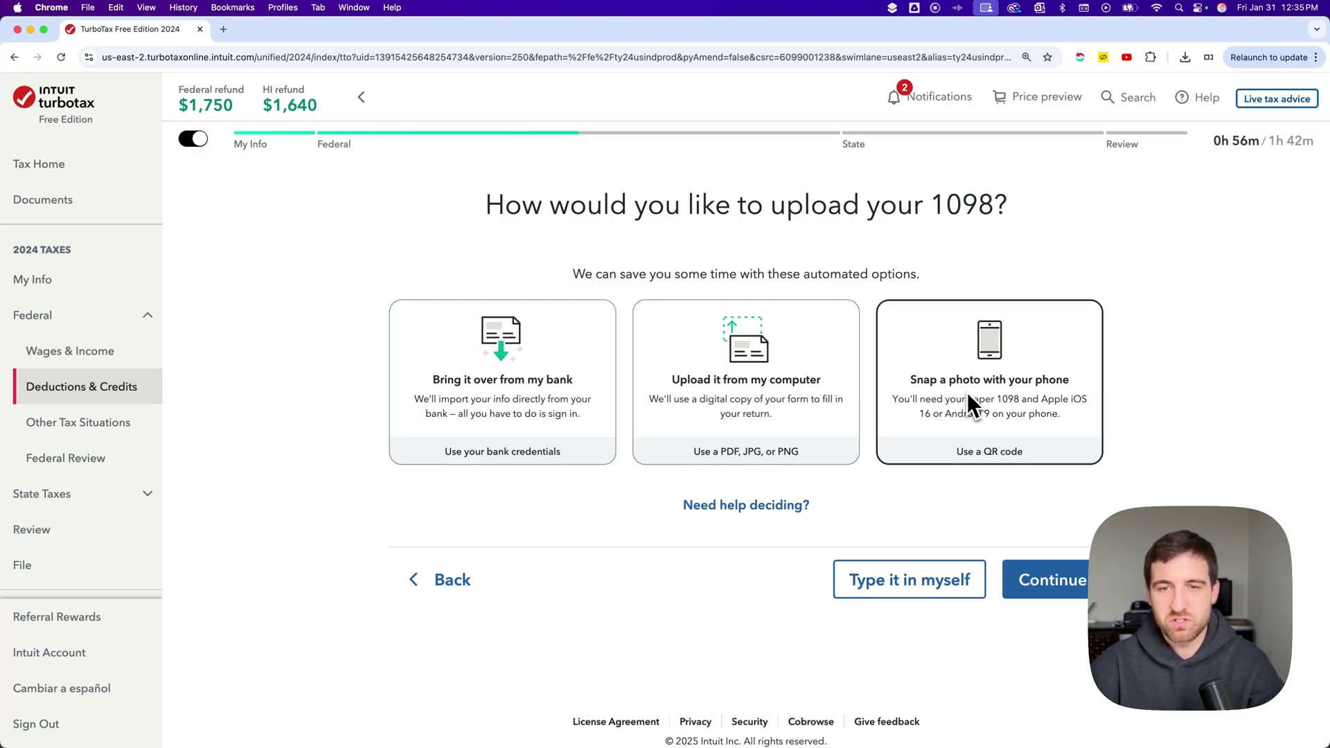
pyautogui.click(915, 582)
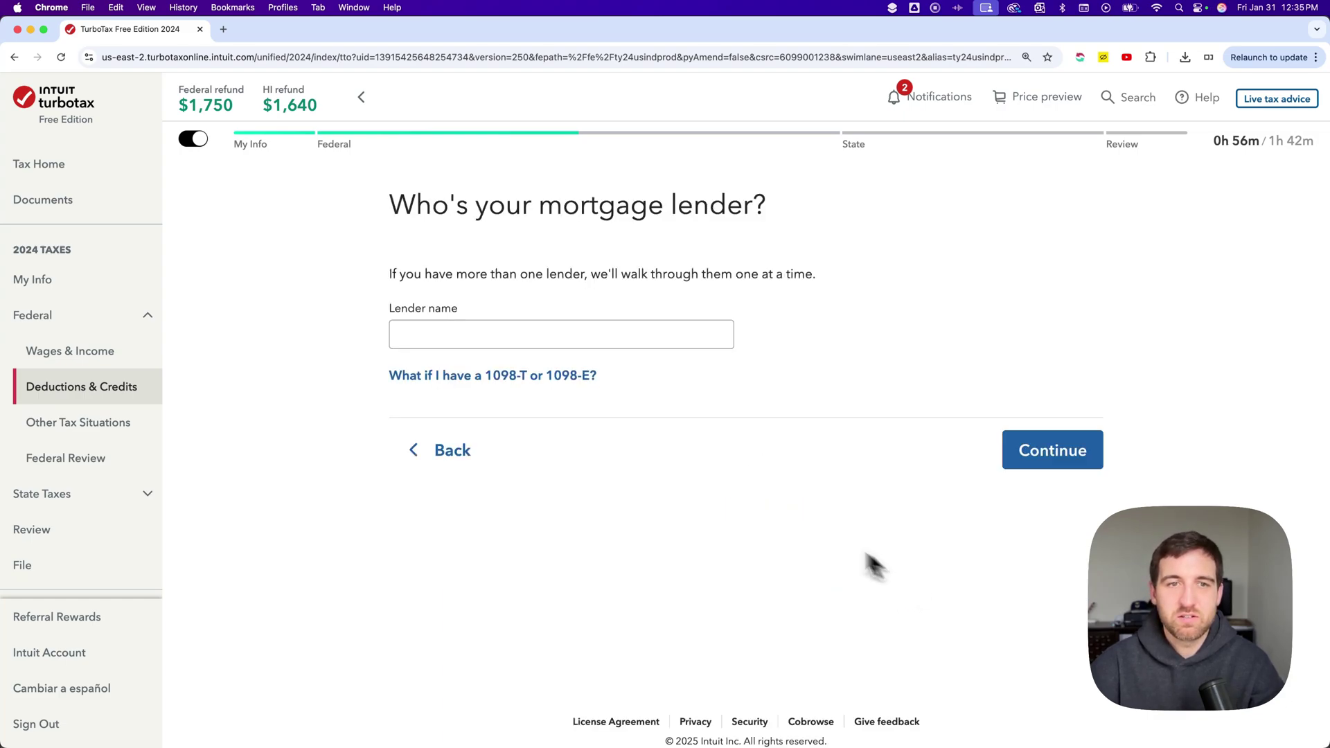
# - Enter 'Mortgage Provider' as the lender and mark that none of the uncommon situations apply
pyautogui.click(638, 336)
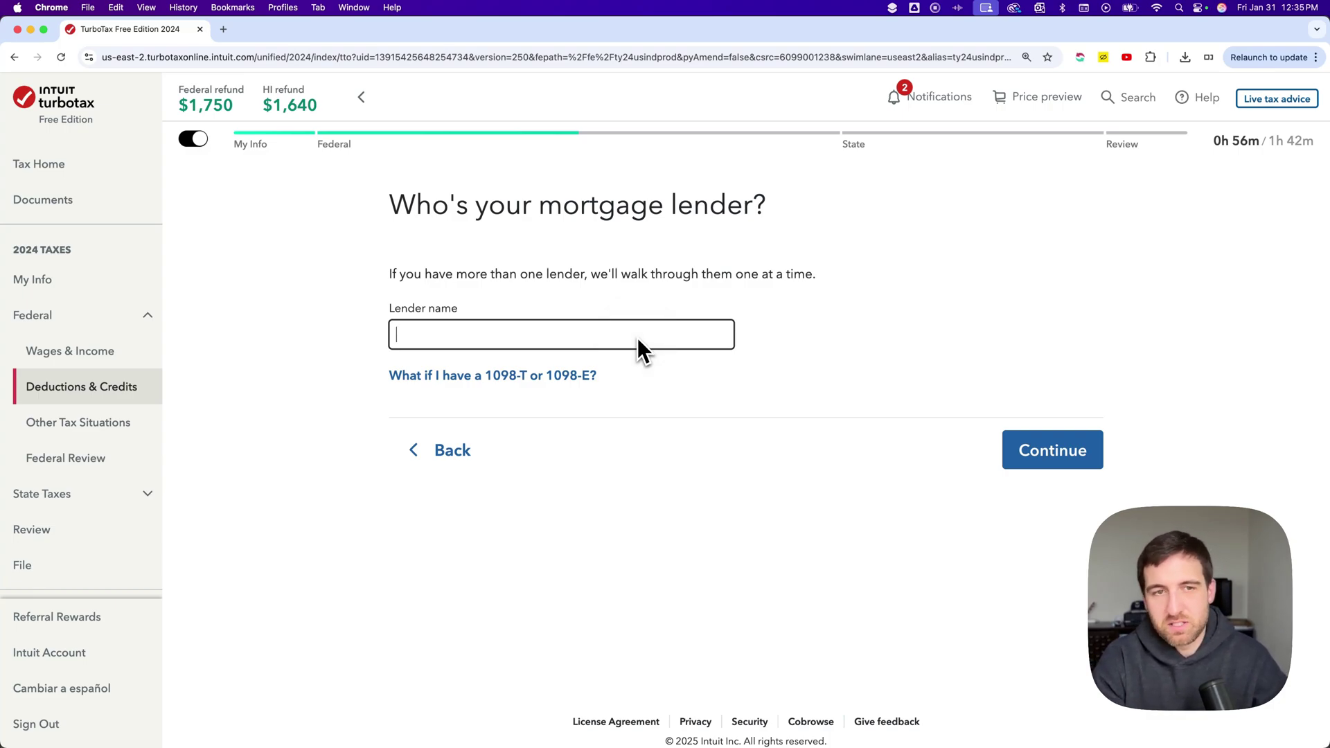
pyautogui.write('Mortga')
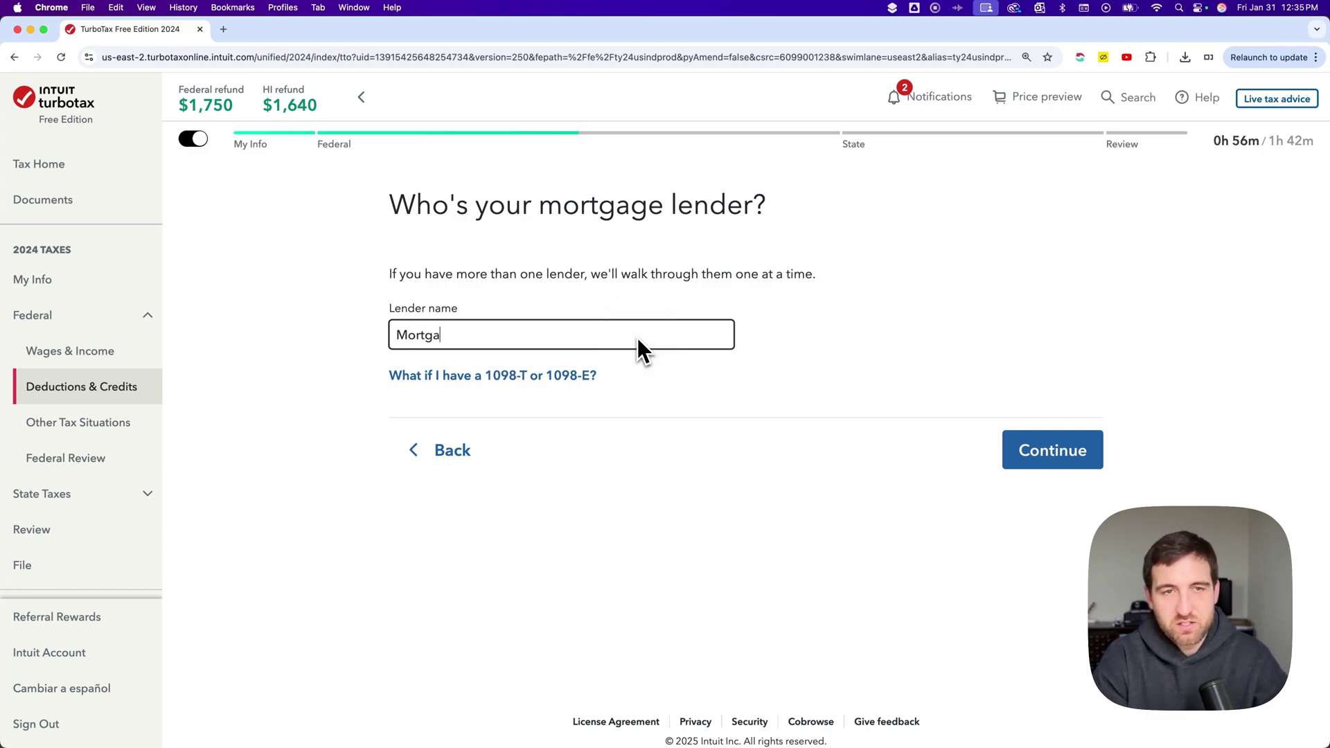
pyautogui.write('ge Provider')
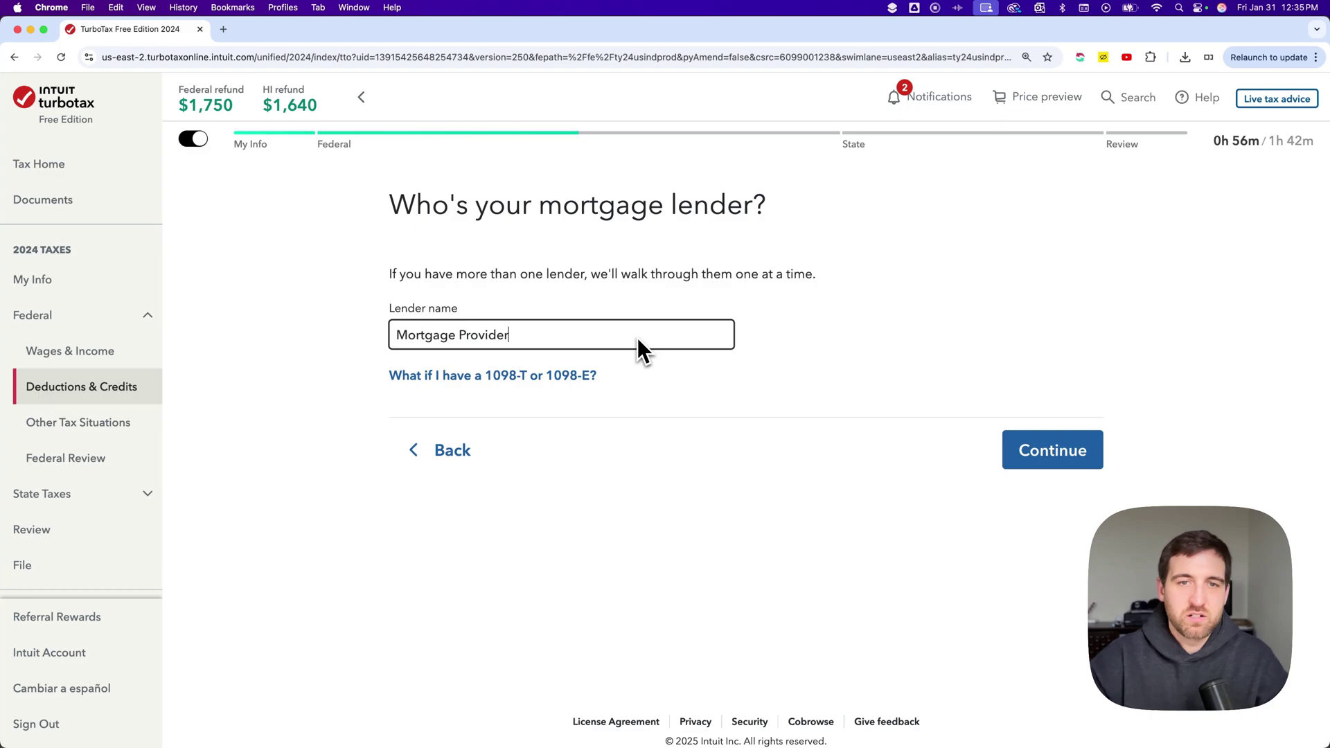
pyautogui.click(1033, 447)
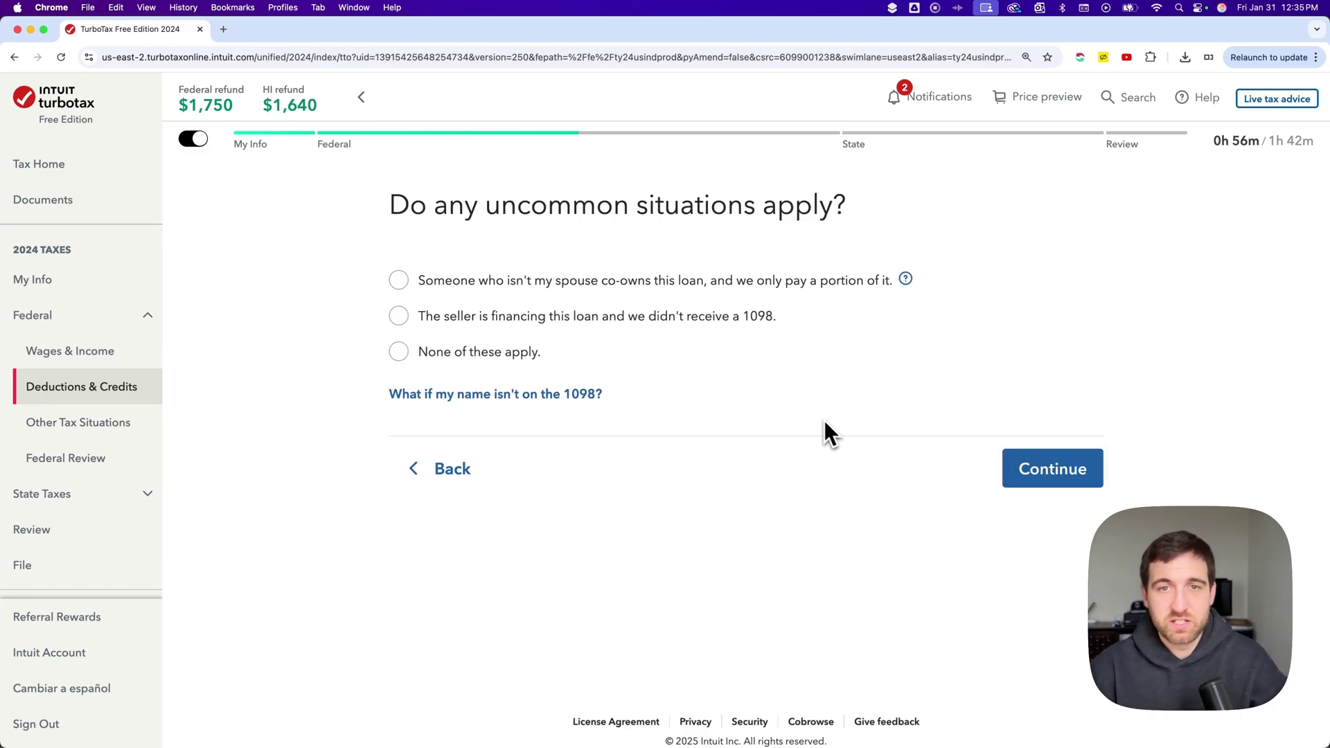
pyautogui.click(501, 352)
# - Enter $1,900 as the Box 1 mortgage interest on the 1098 form
pyautogui.click(1048, 471)
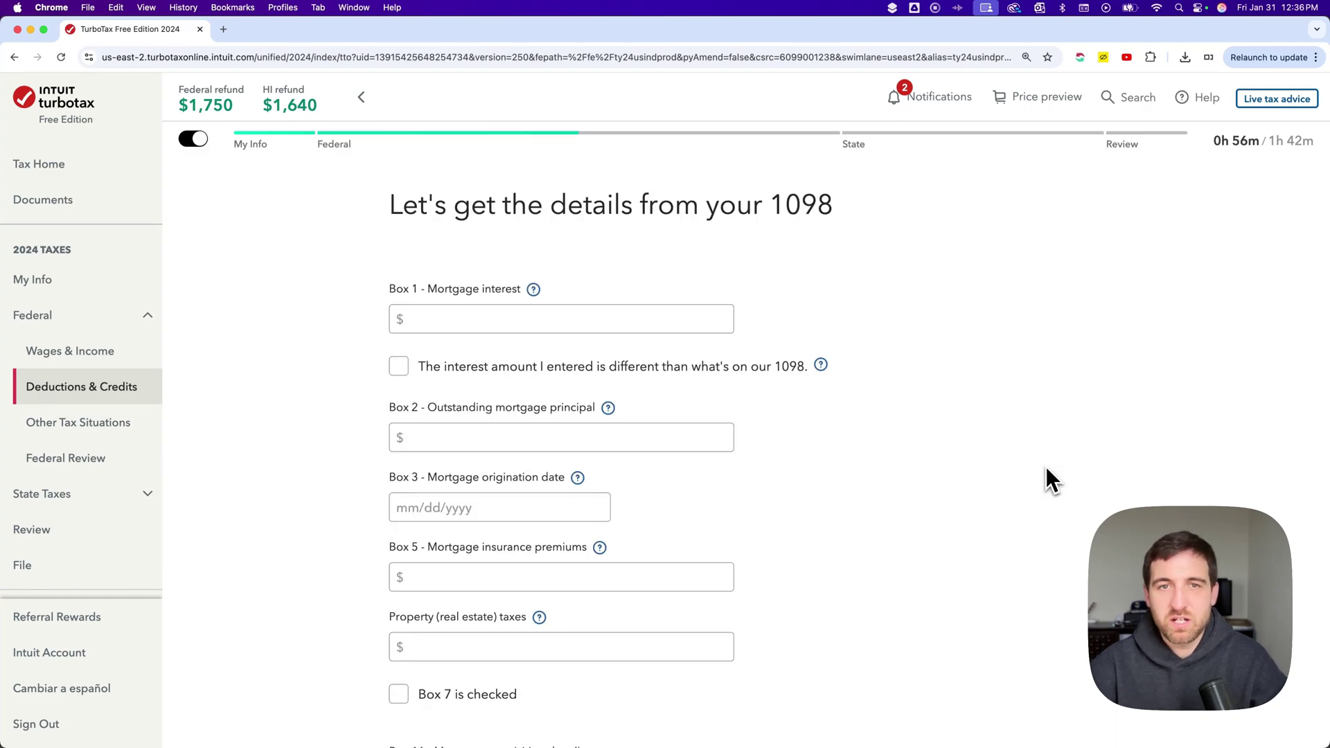
pyautogui.click(650, 326)
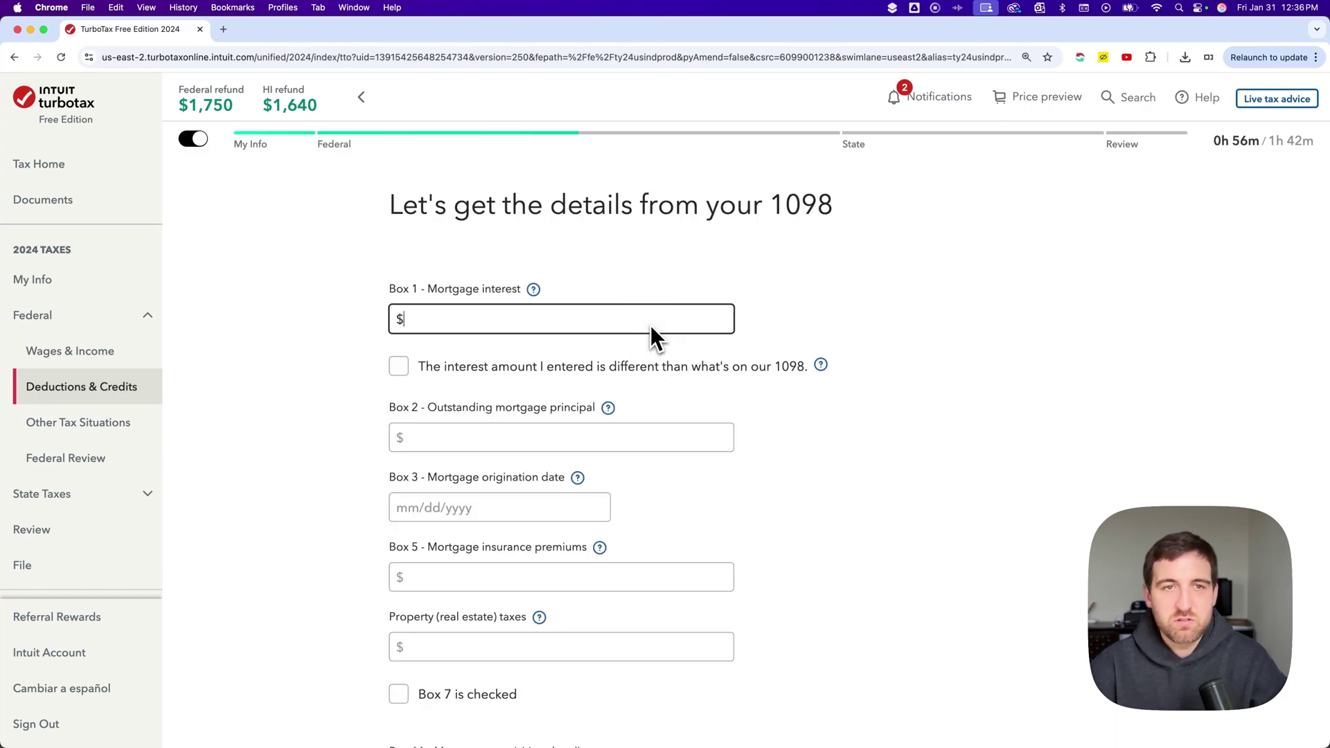
pyautogui.write('1,9')
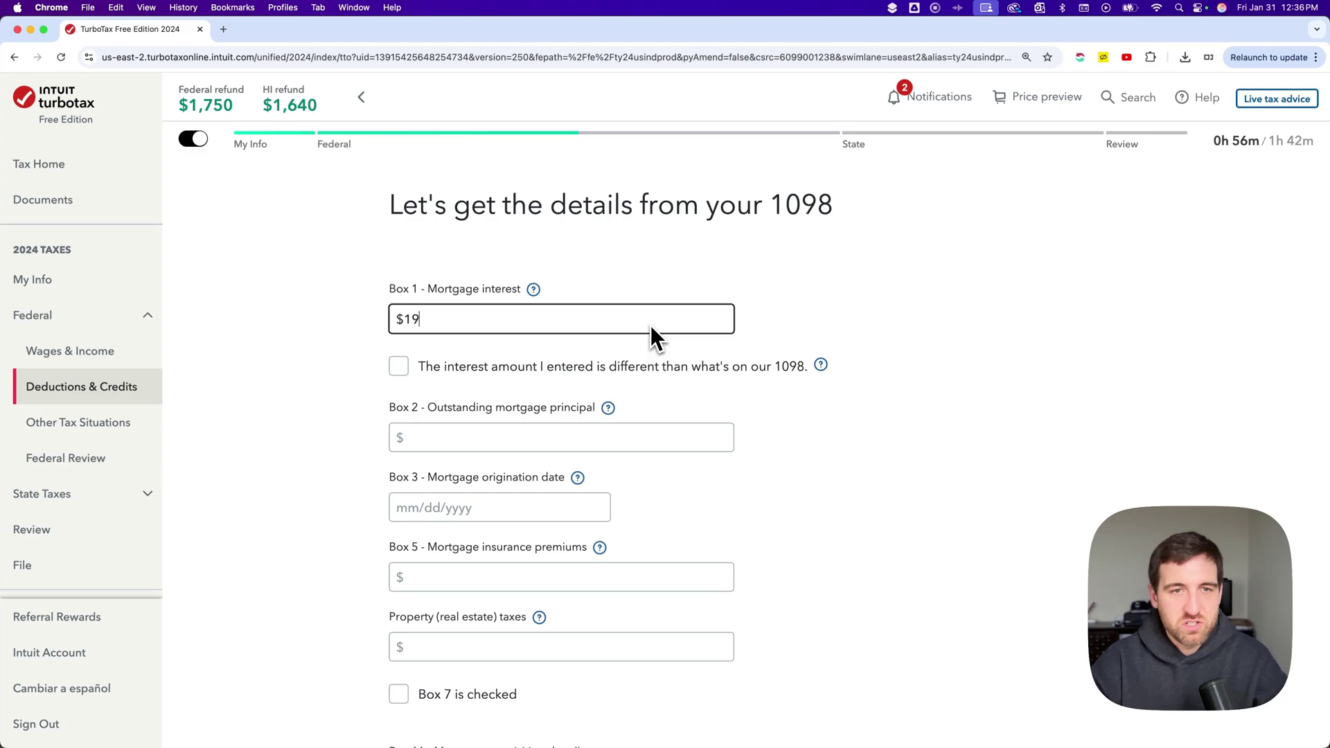
pyautogui.write('00')
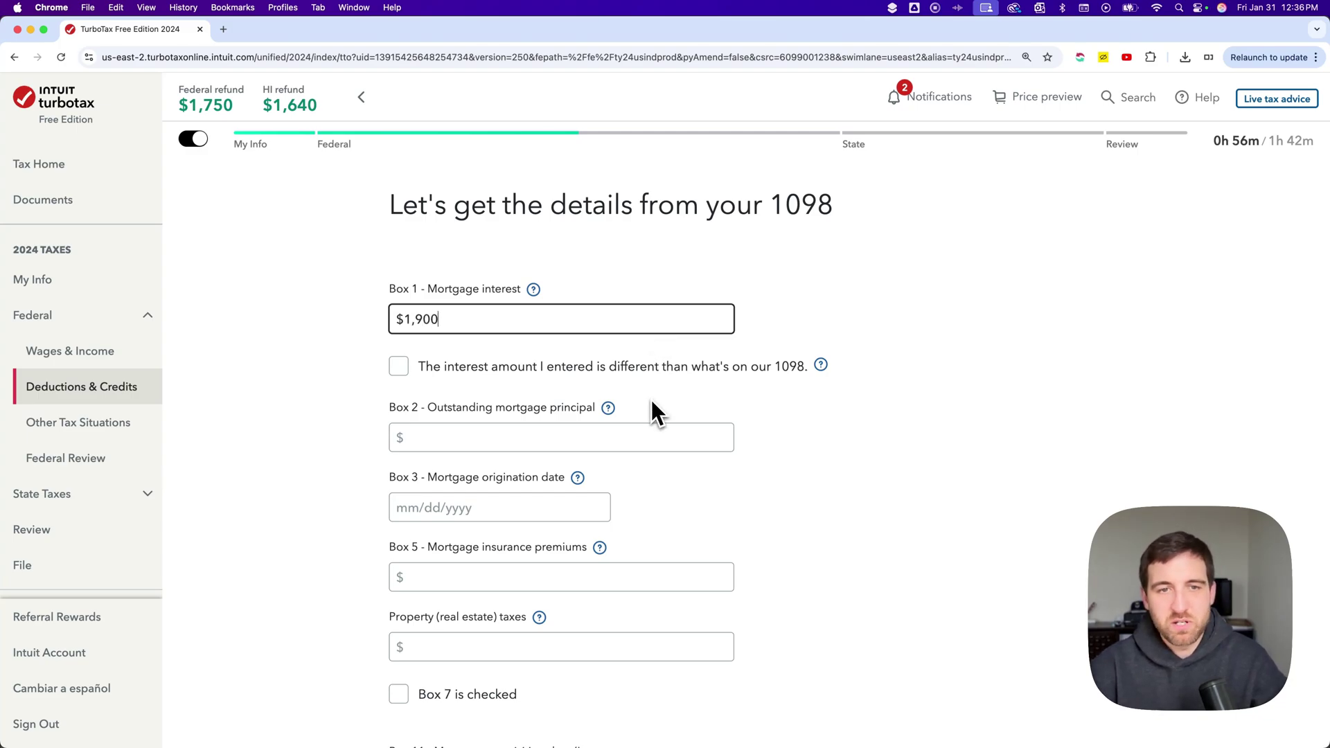
pyautogui.scroll(-5, 653, 403)
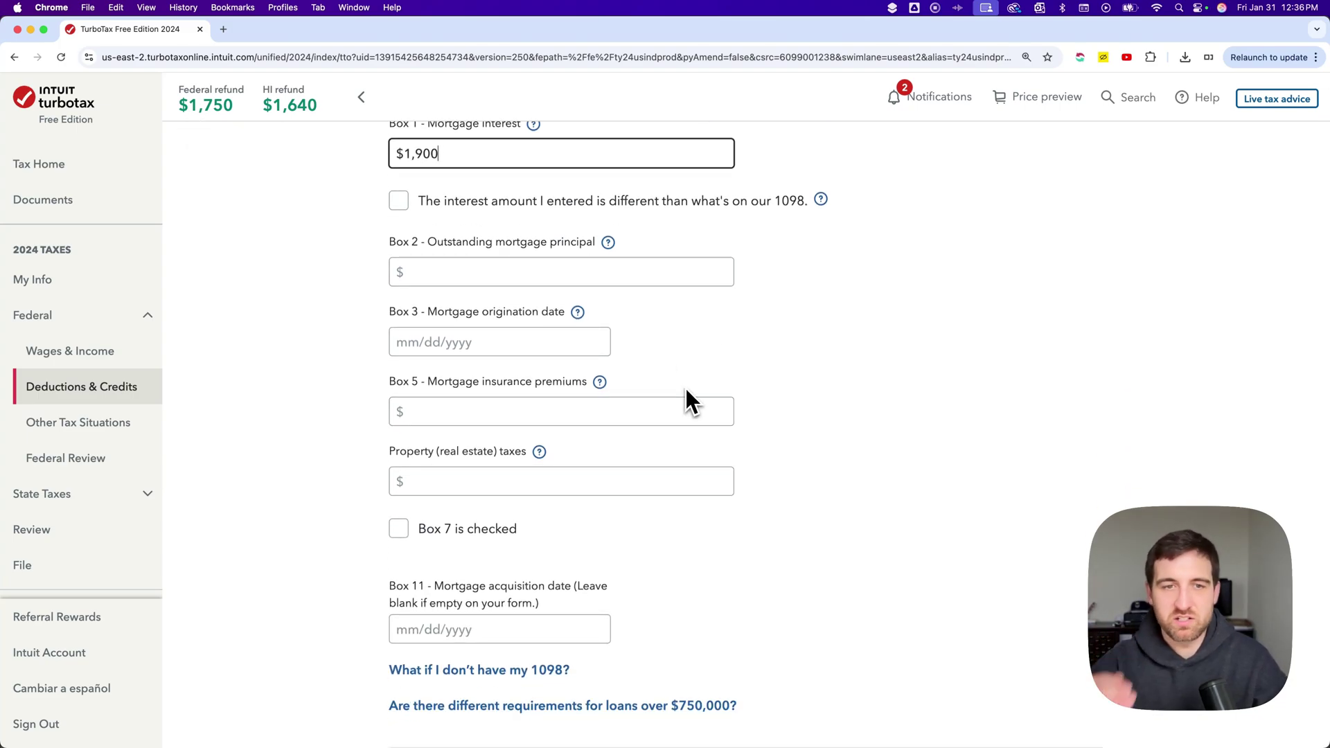
pyautogui.scroll(-5, 686, 400)
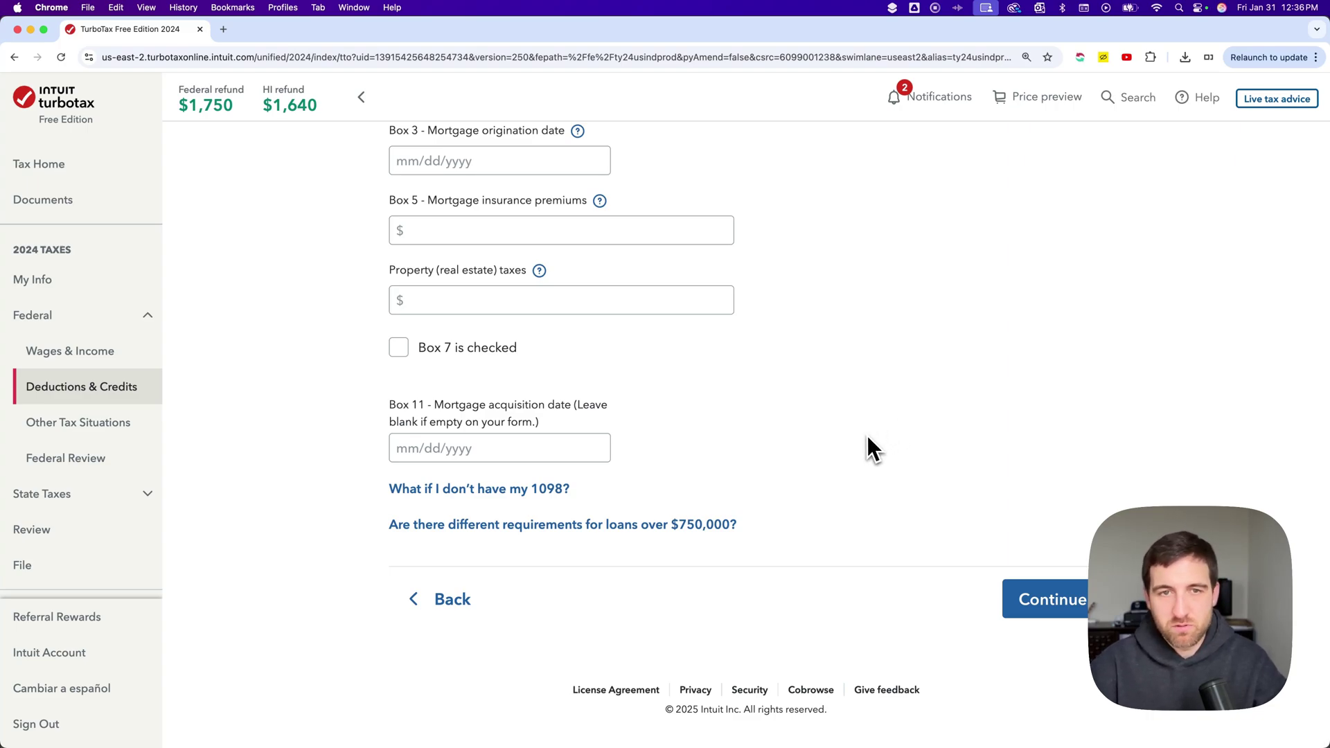
pyautogui.scroll(1, 841, 446)
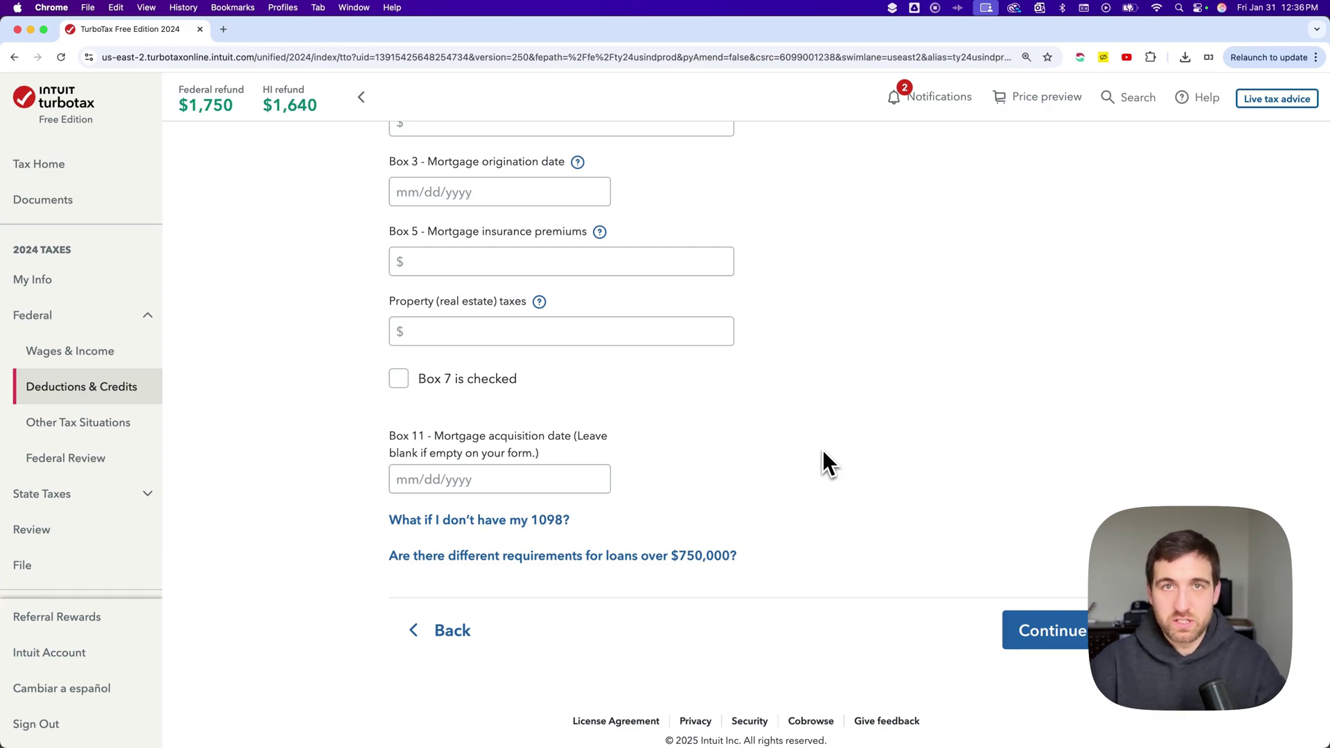
pyautogui.click(1053, 630)
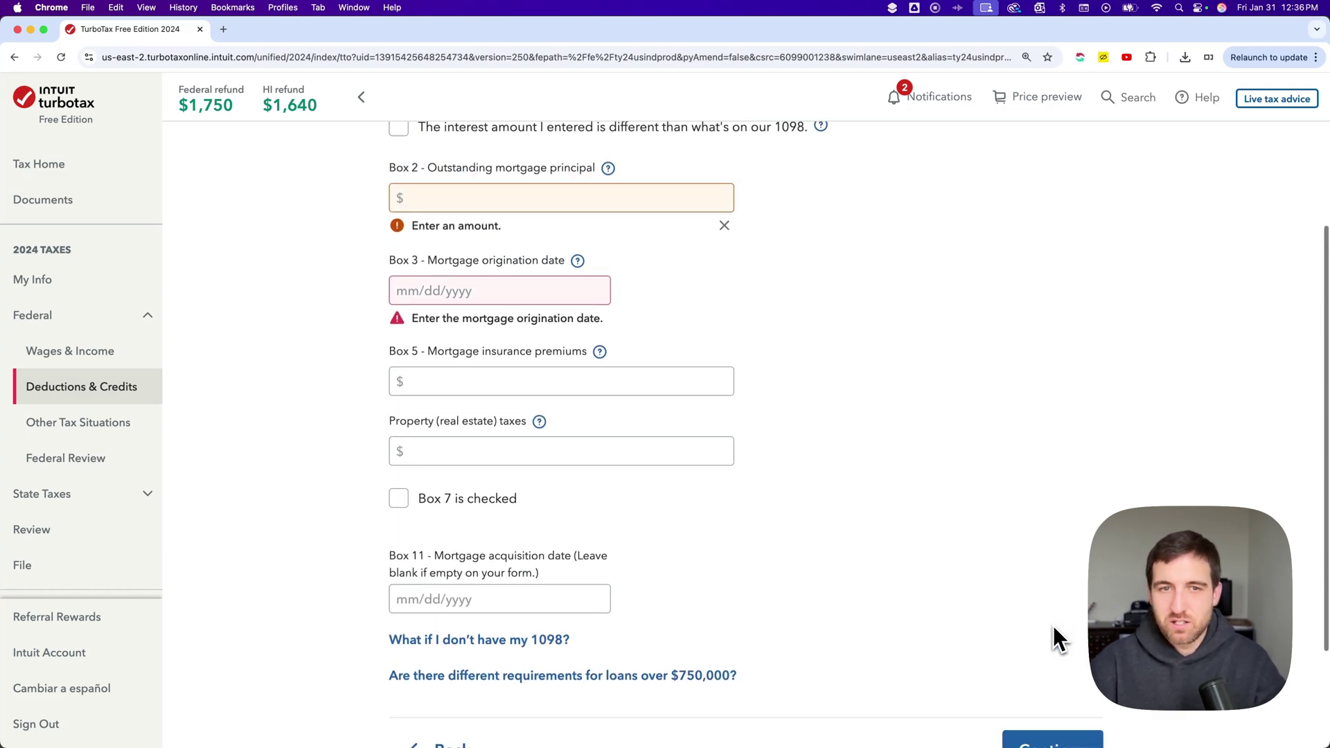
# - Enter a 01/01/2021 origination date and $250,000 outstanding mortgage principal
pyautogui.scroll(2, 892, 489)
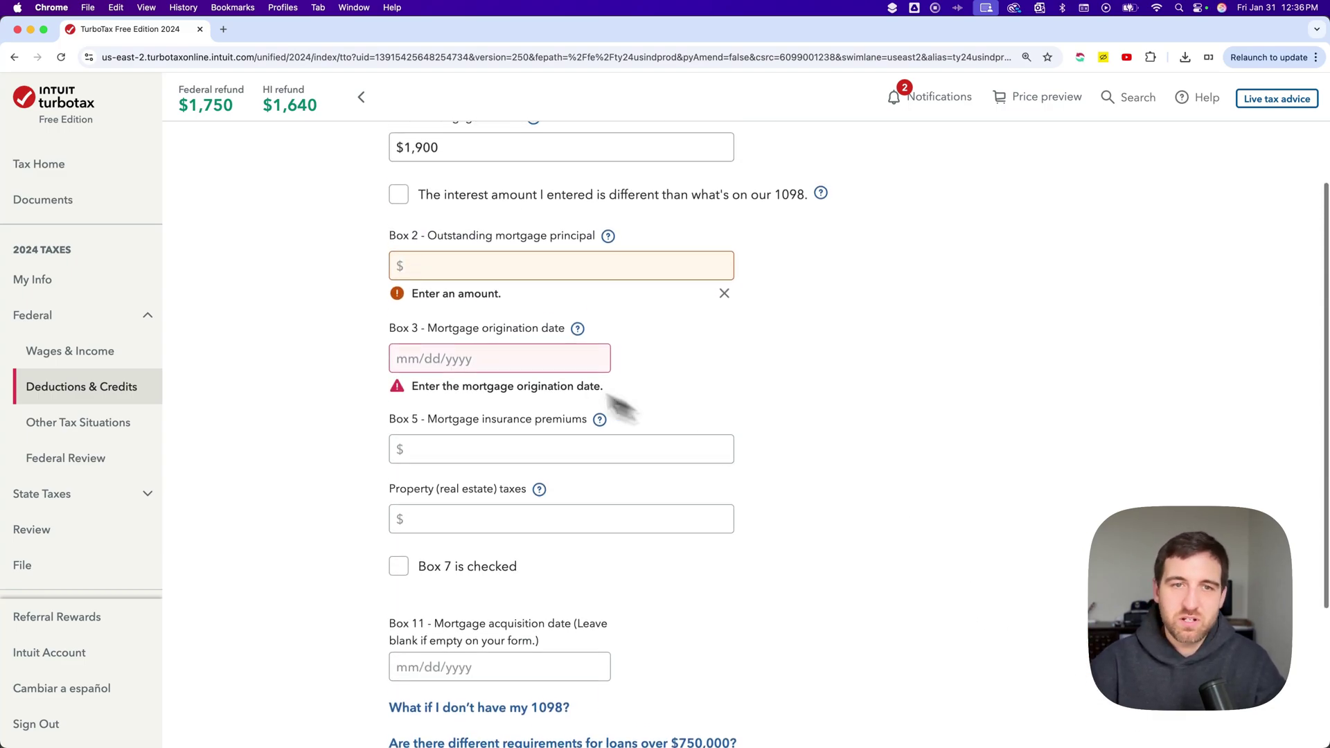
pyautogui.click(498, 360)
pyautogui.write('01')
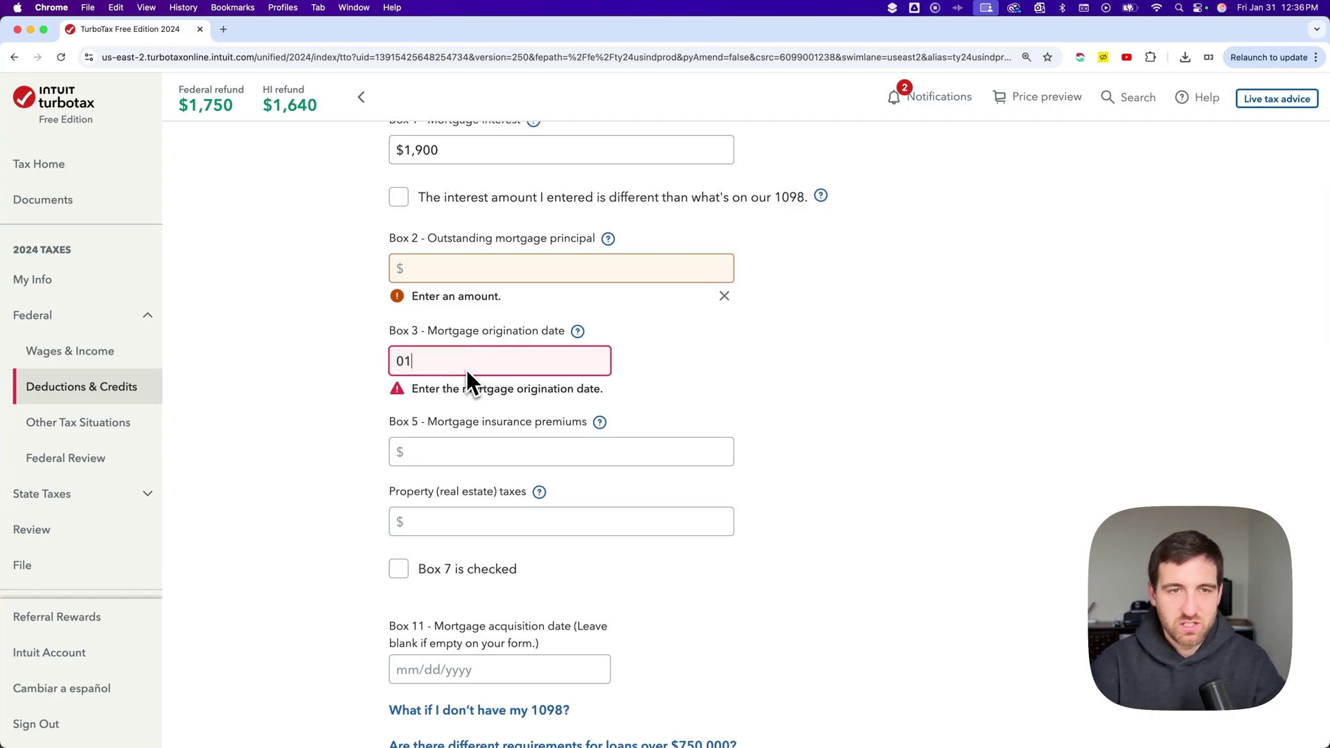
pyautogui.write('/01/20')
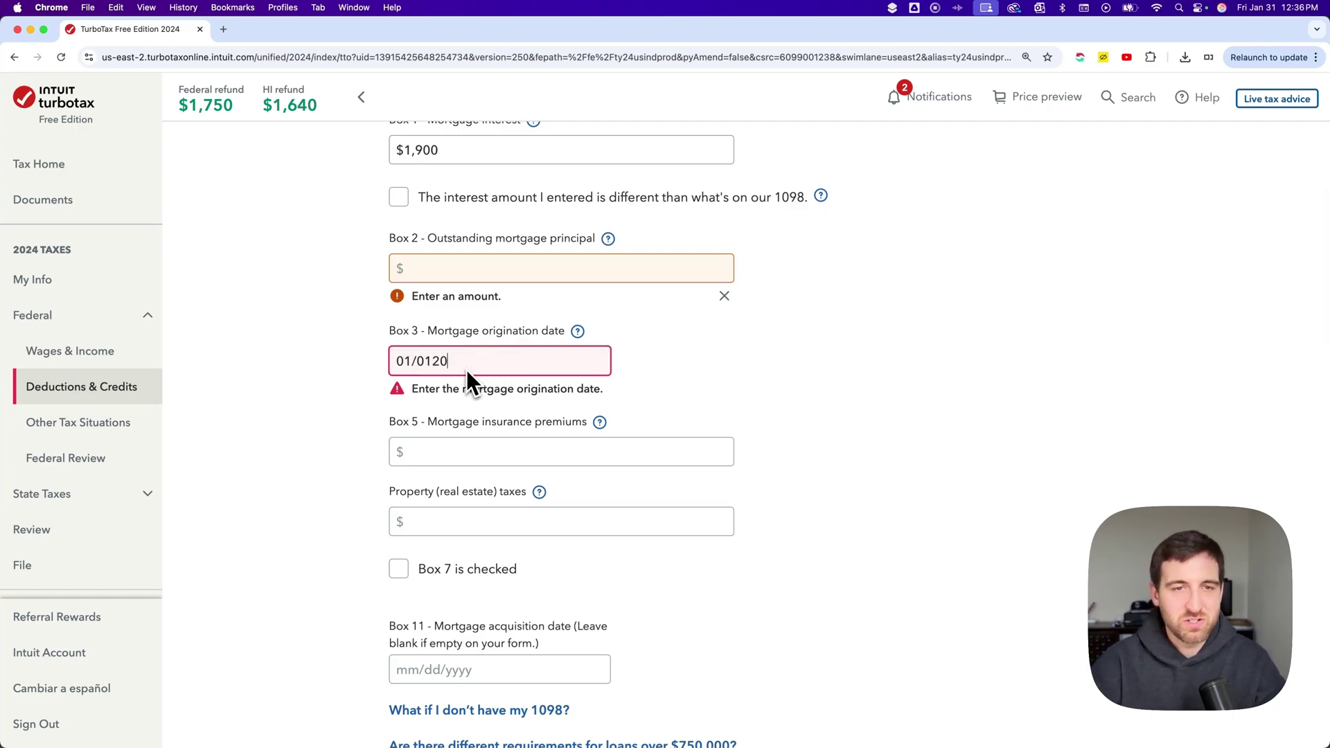
pyautogui.write('21')
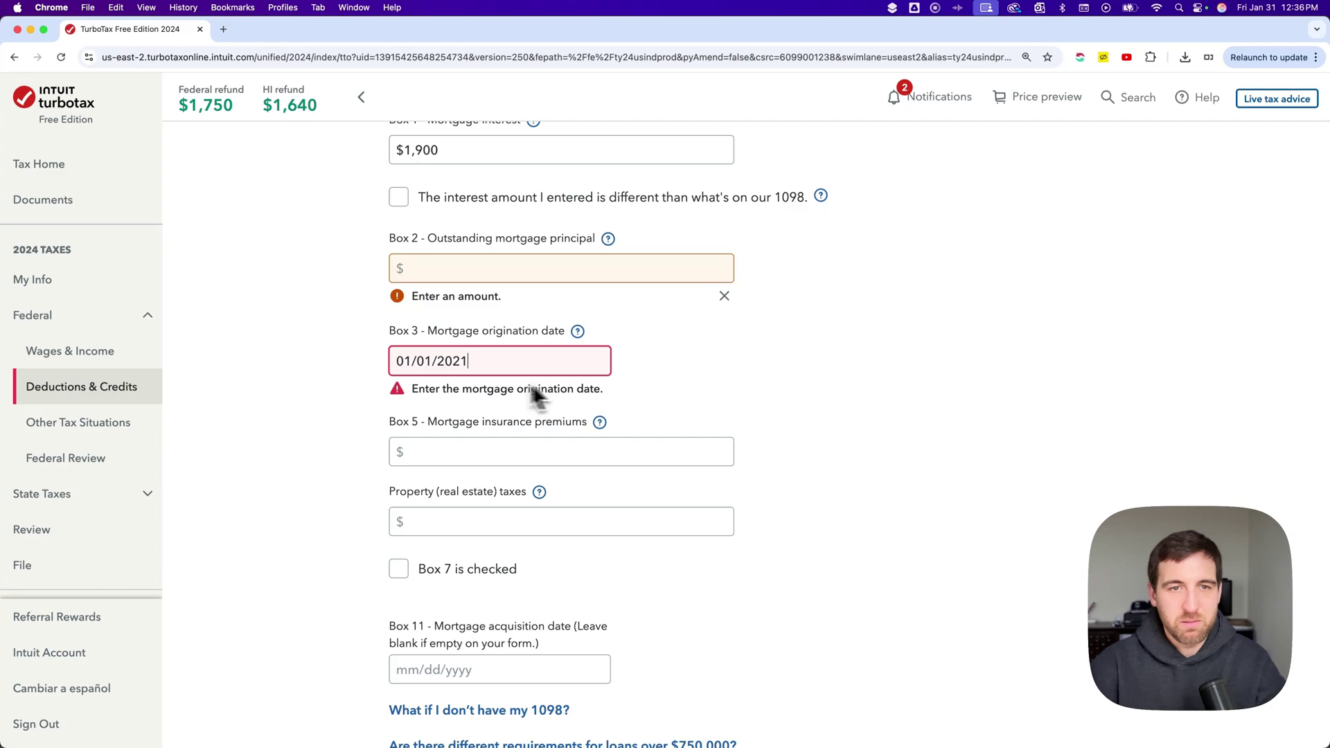
pyautogui.click(663, 366)
pyautogui.click(524, 270)
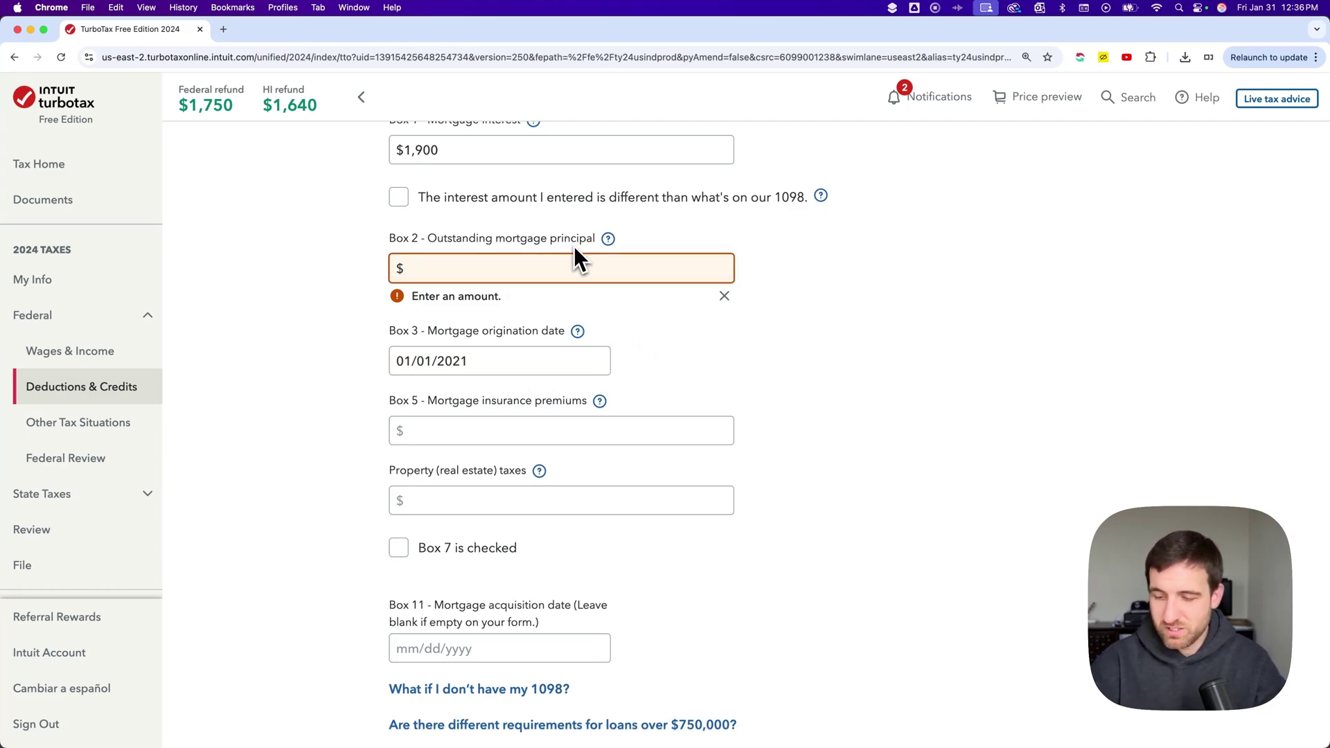
pyautogui.write('2500000')
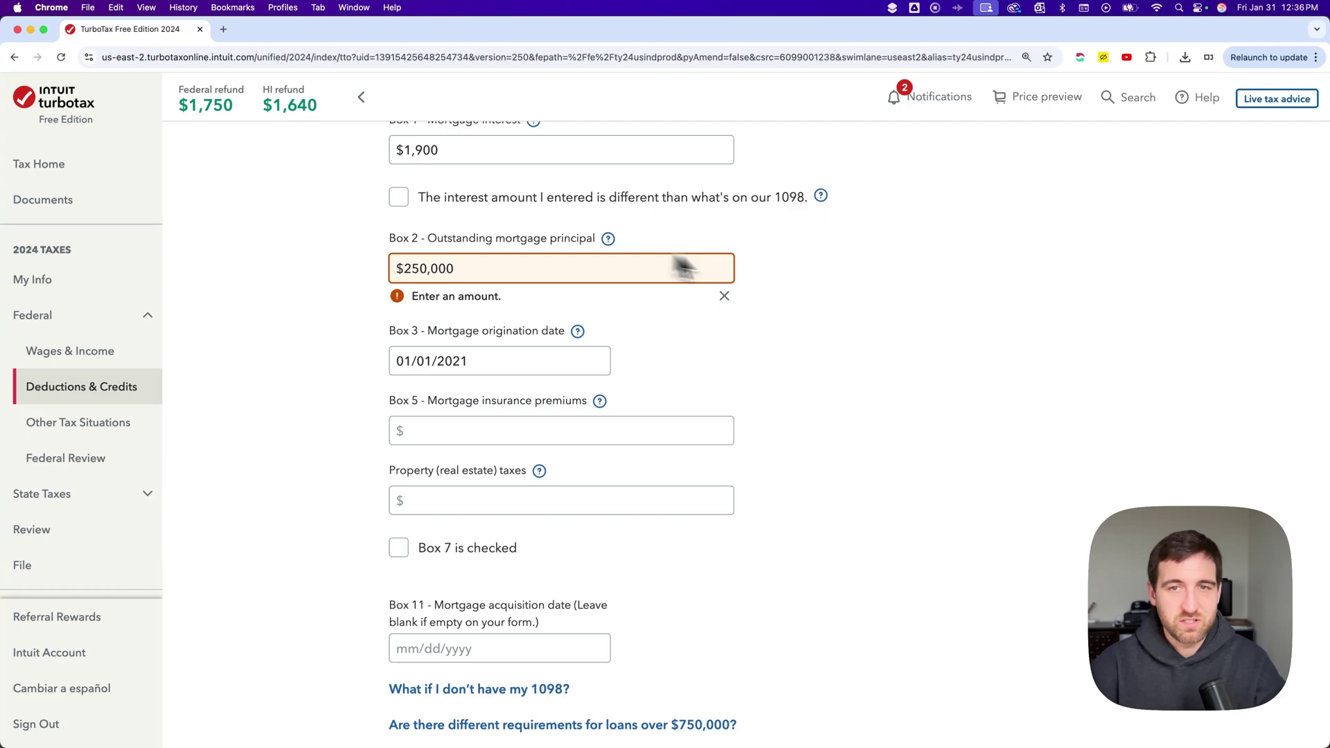
pyautogui.click(875, 329)
pyautogui.scroll(-2, 875, 330)
# - Confirm the loan is secured by owned property and that it is the primary home
pyautogui.click(1054, 597)
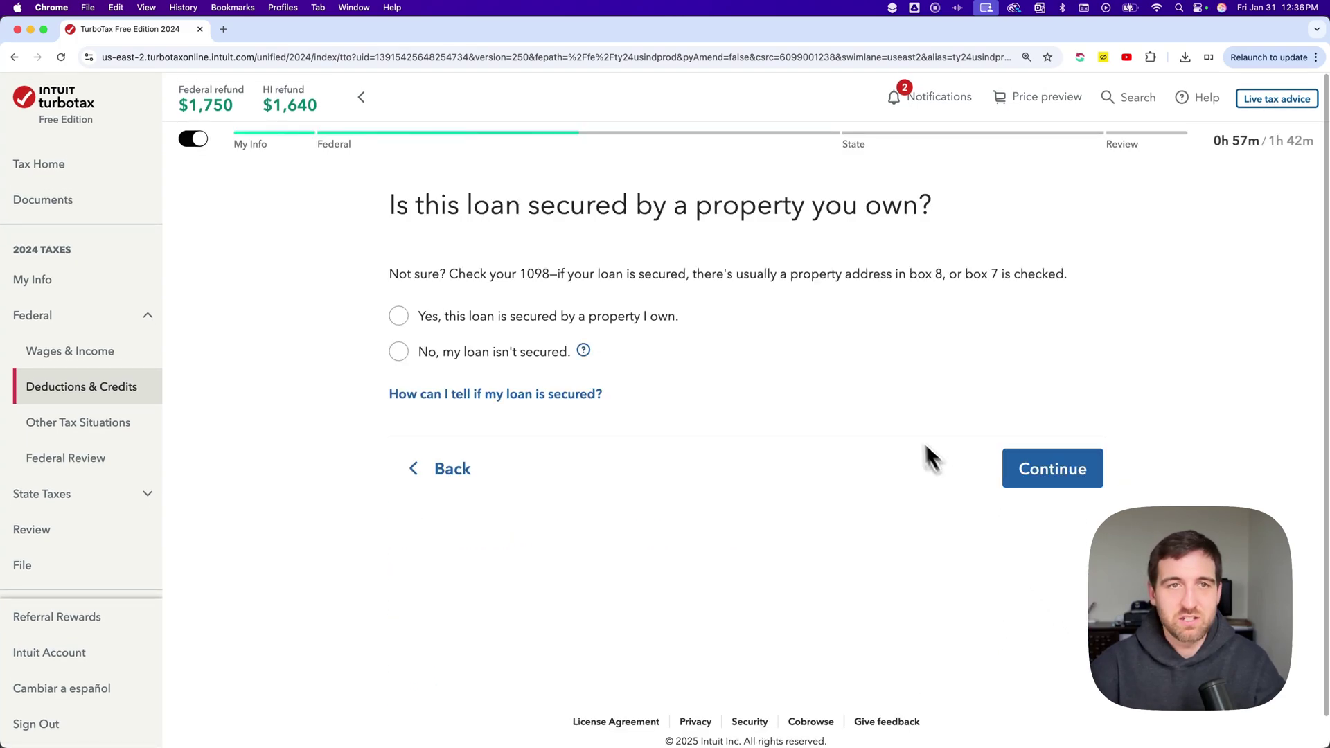
pyautogui.click(475, 320)
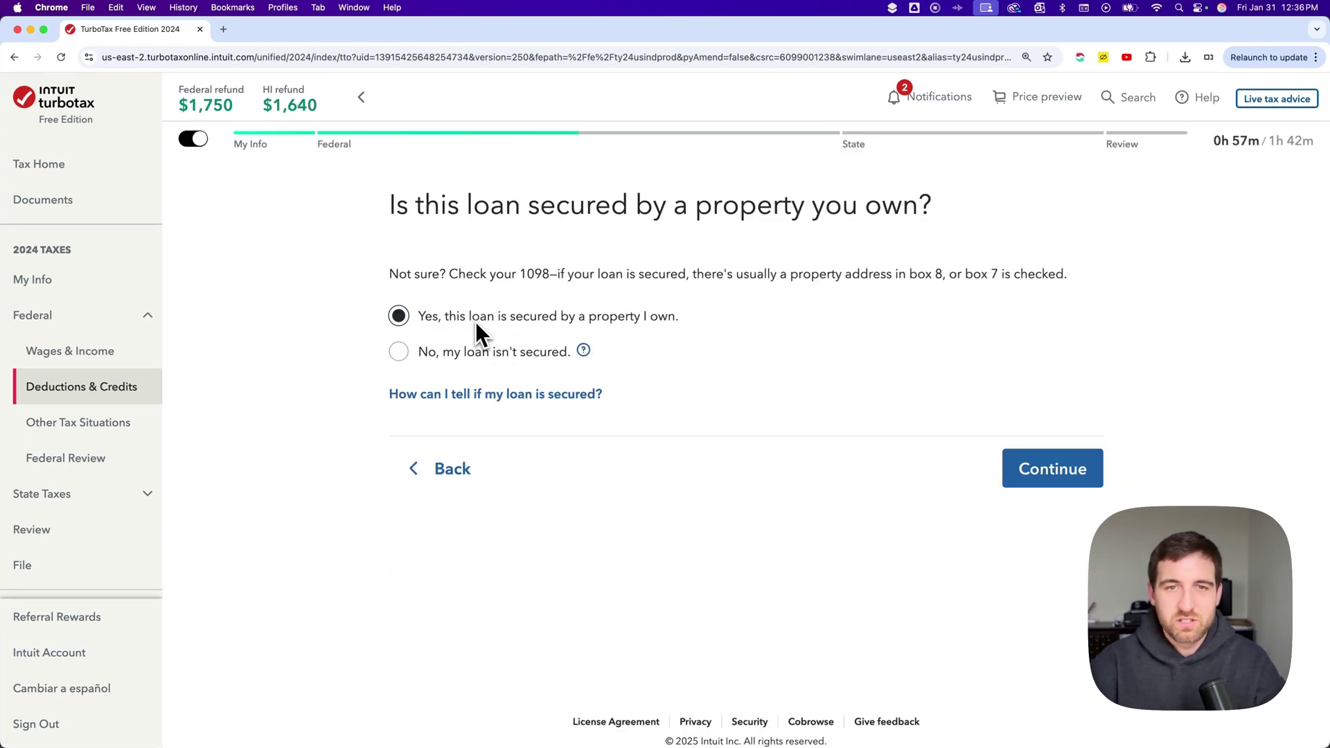
pyautogui.click(1025, 466)
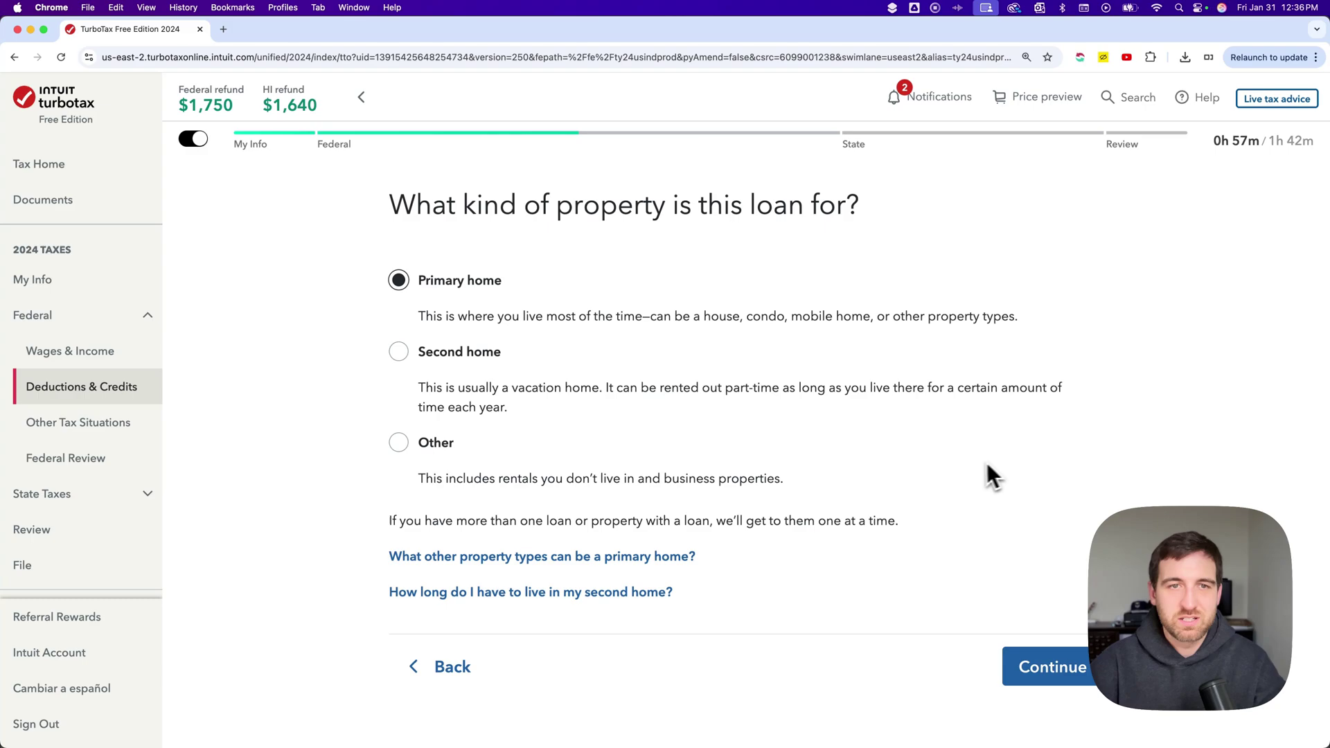
pyautogui.click(1052, 676)
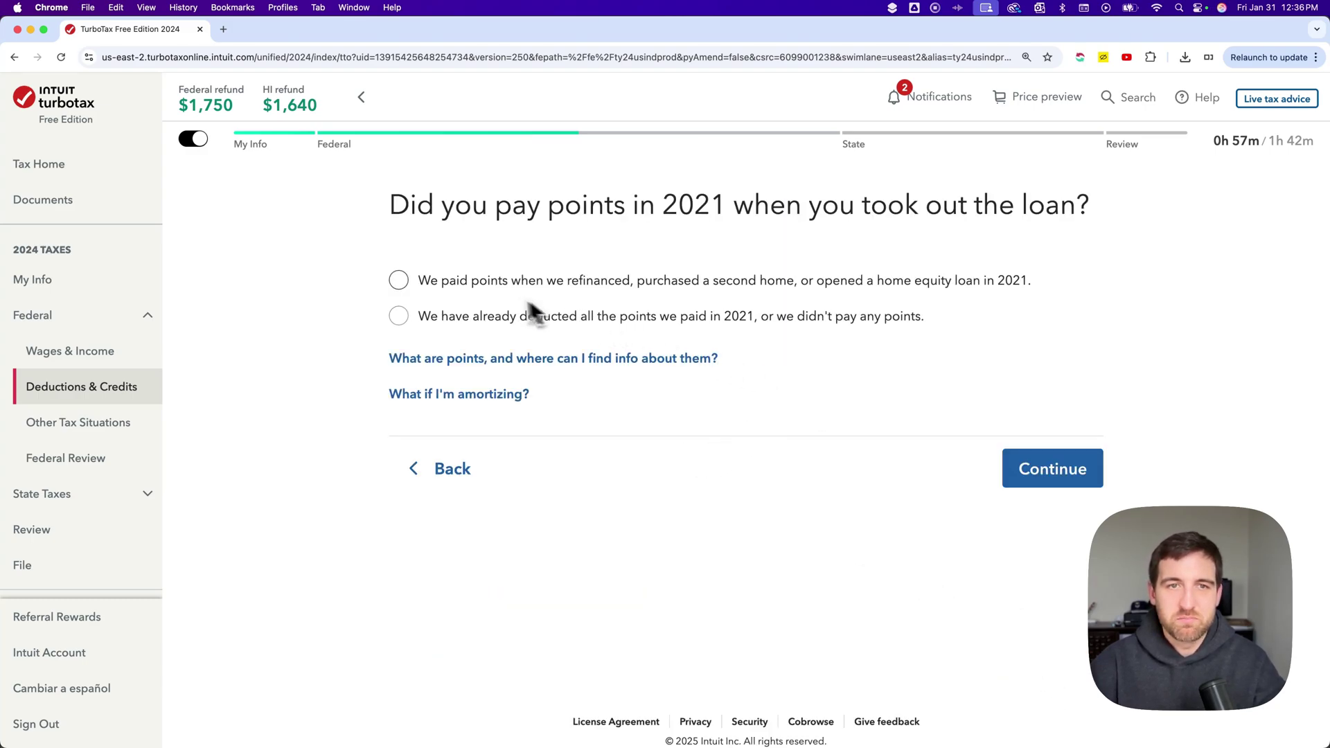
# - Answer no new points, confirm it's the latest 1098, and mark it neither HELOC nor refinance
pyautogui.click(489, 280)
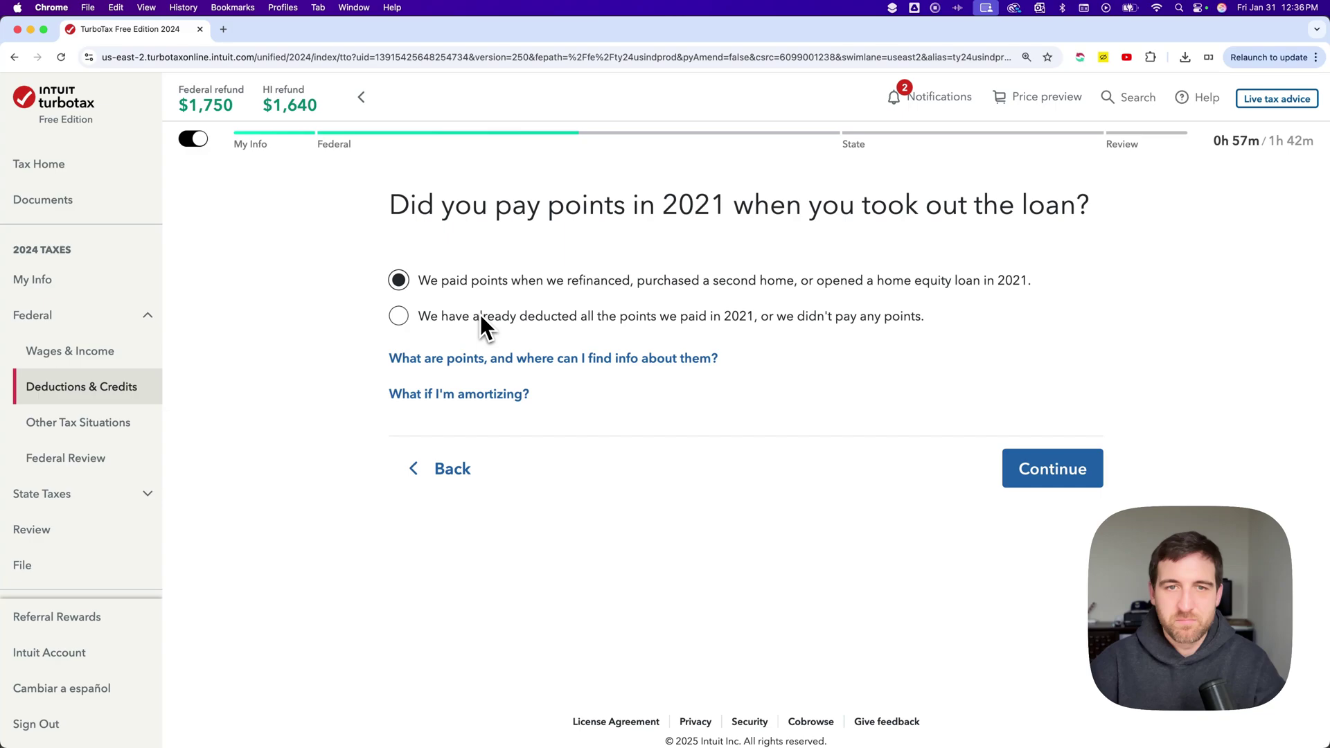
pyautogui.click(488, 316)
pyautogui.click(1036, 466)
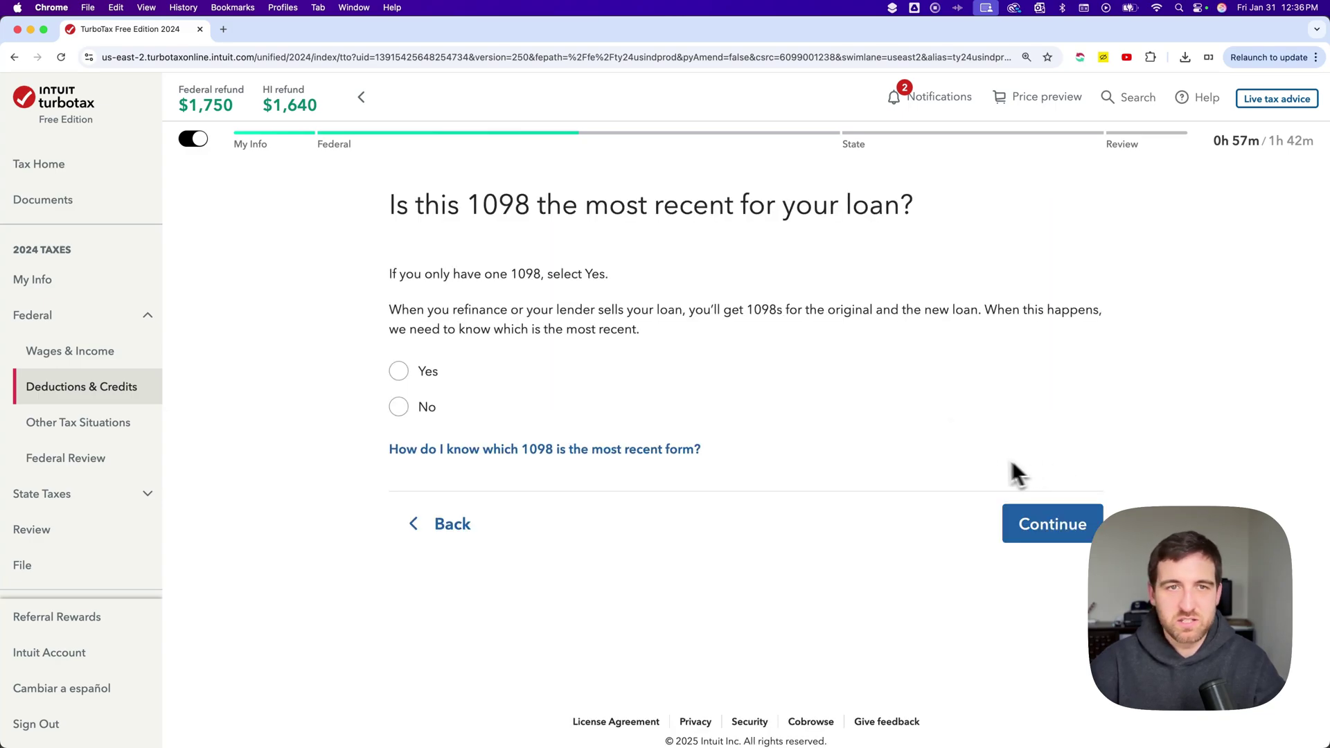
pyautogui.click(430, 372)
pyautogui.click(1056, 529)
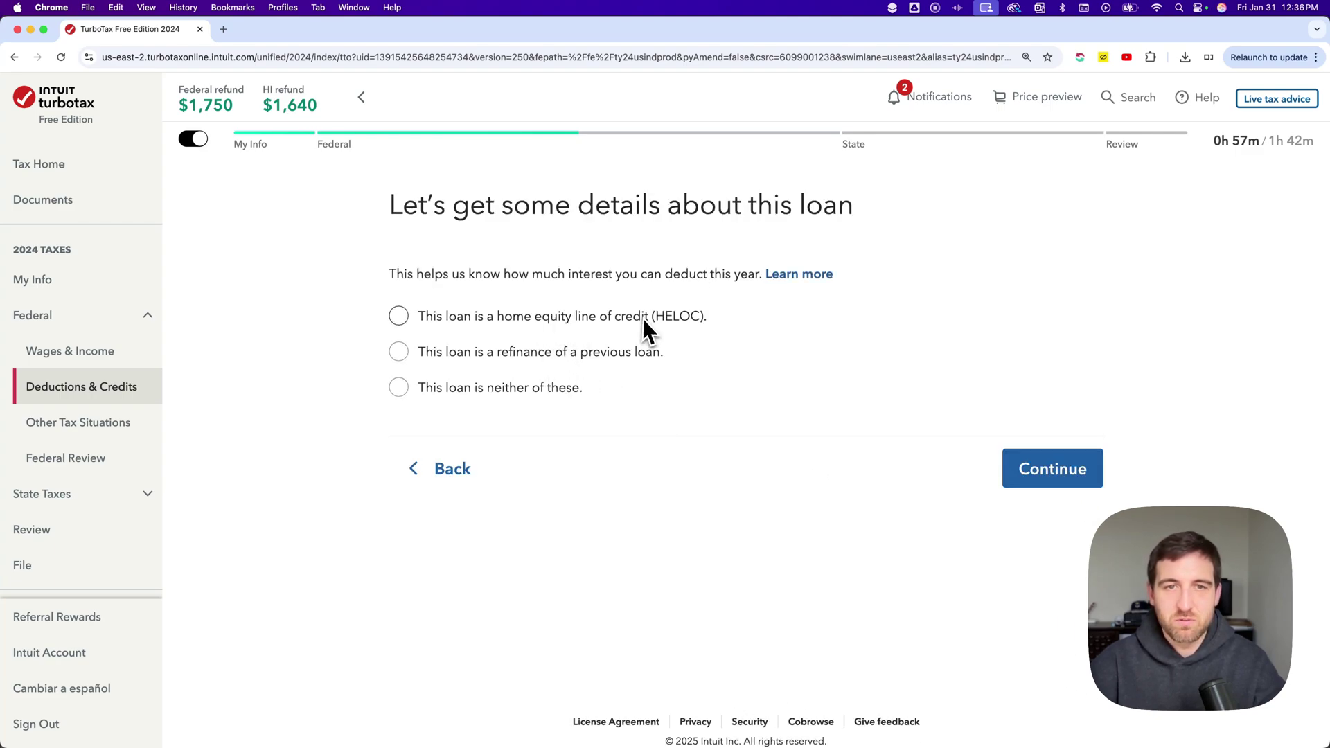
pyautogui.click(551, 388)
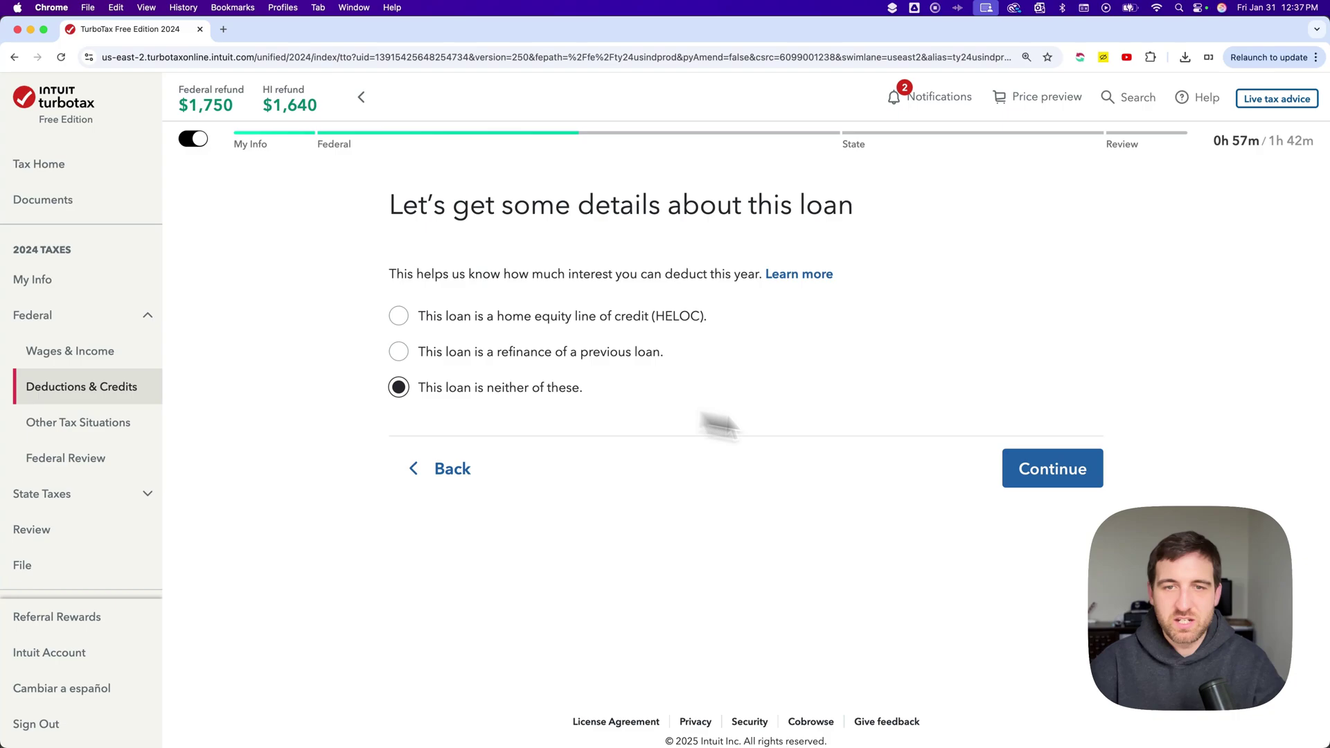
pyautogui.click(1084, 478)
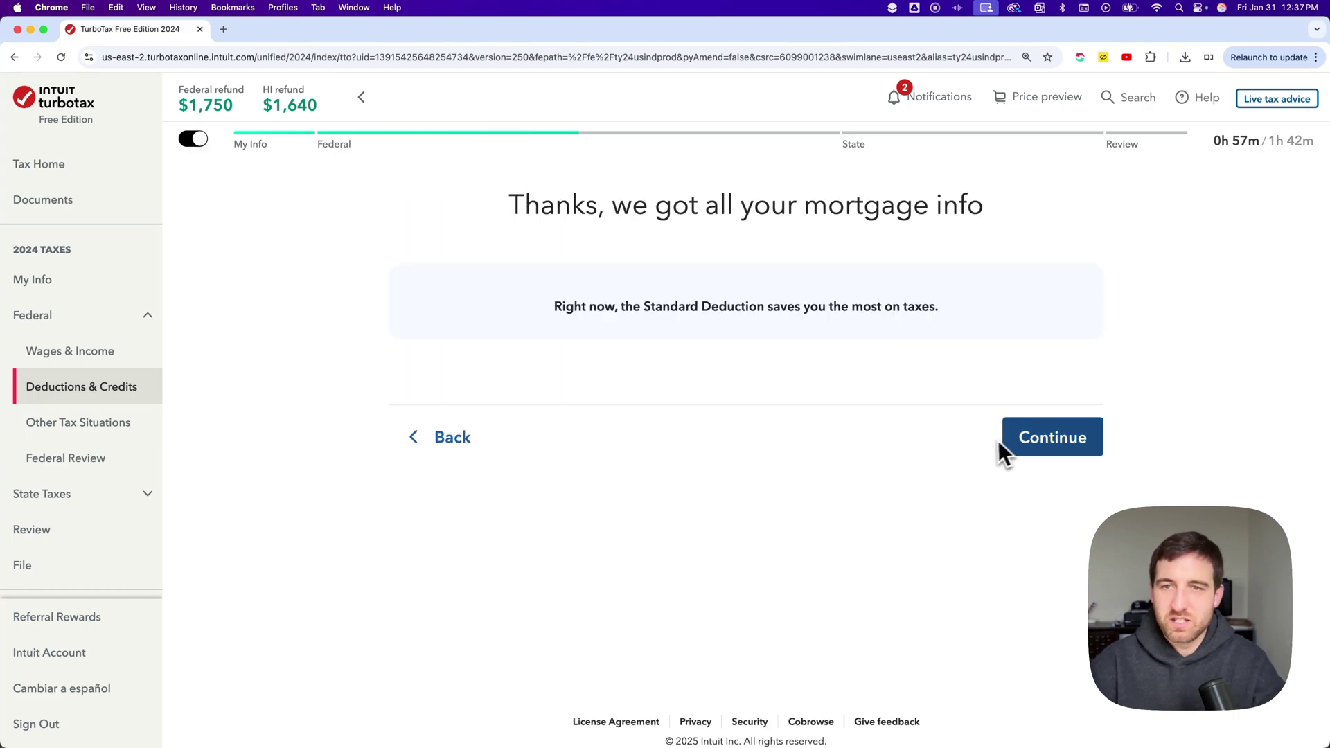
# - Check the Mortgage Provider 1098 summary shows $1,900.00 interest, then finish the 1098 section
pyautogui.click(1053, 437)
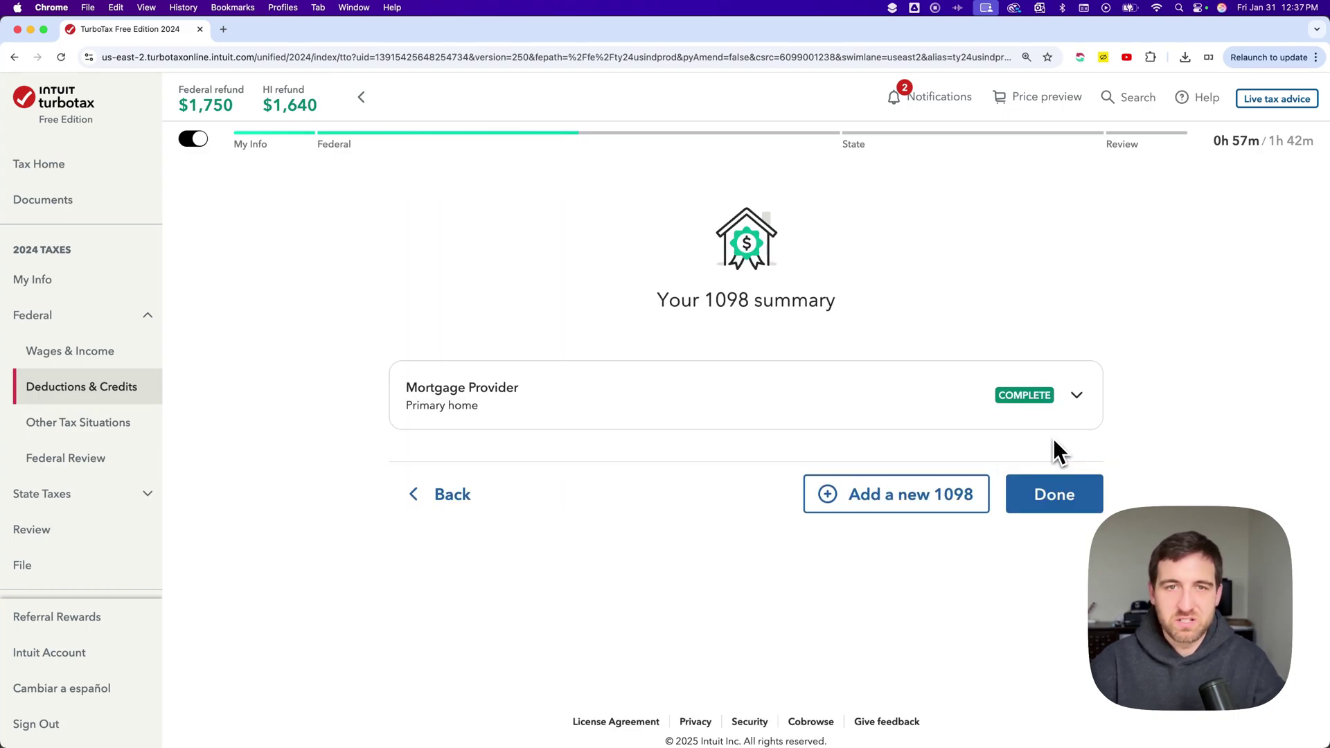
pyautogui.click(1074, 397)
pyautogui.moveTo(443, 469); pyautogui.dragTo(905, 483)
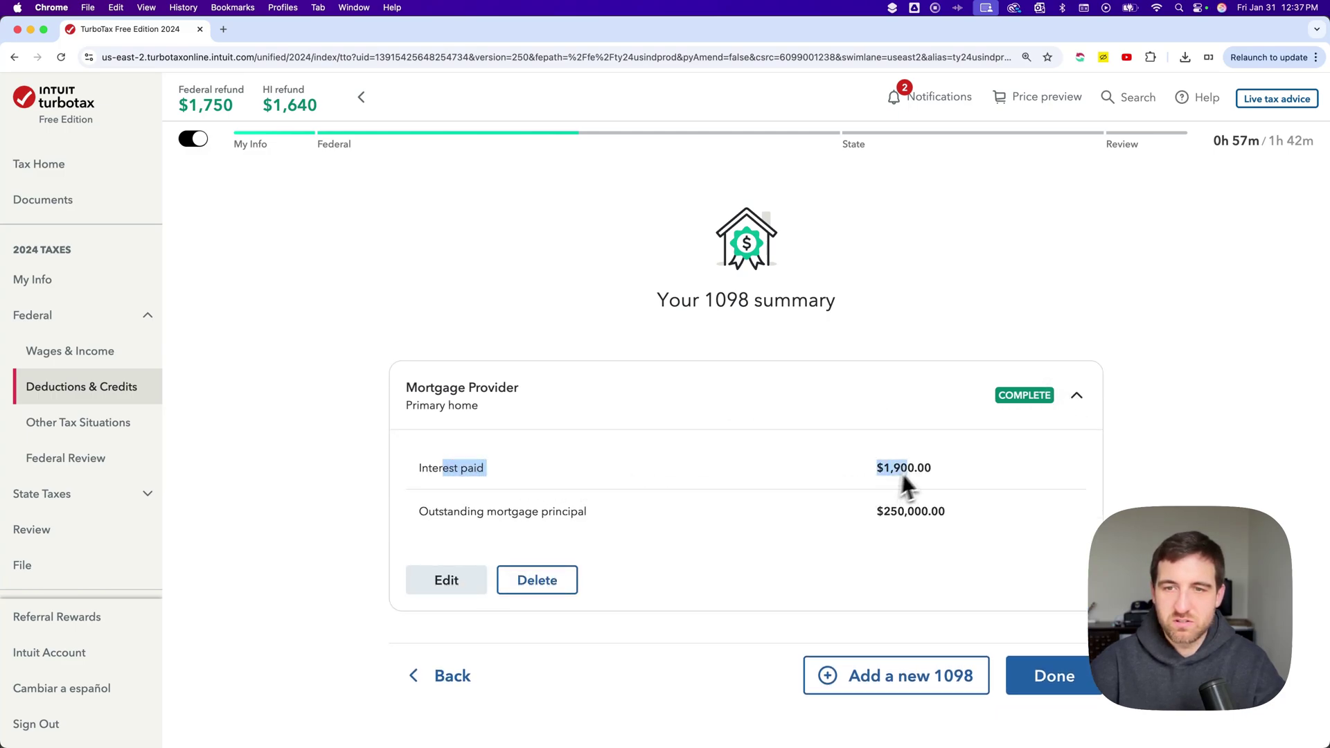
pyautogui.click(981, 469)
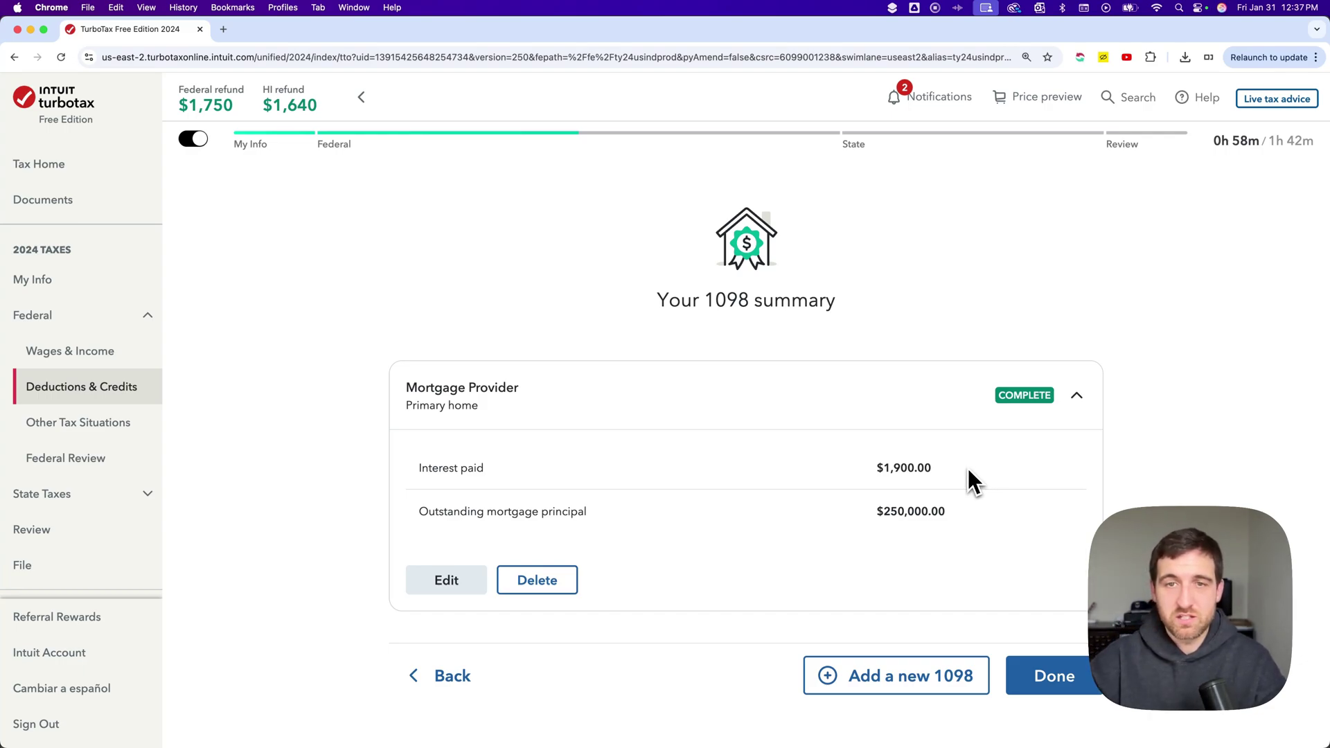
pyautogui.click(1063, 686)
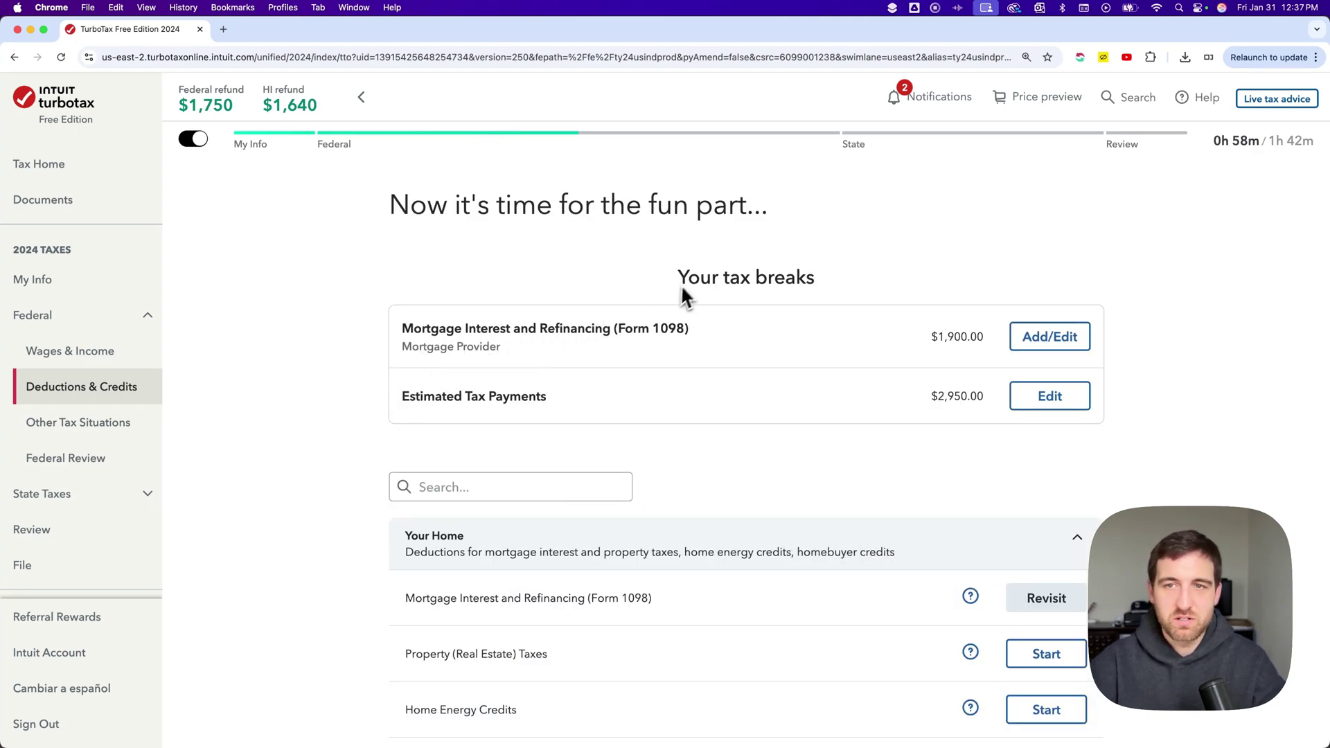
# - Review Your tax breaks to confirm the $1,900.00 Form 1098 mortgage interest entry is listed
pyautogui.click(834, 287)
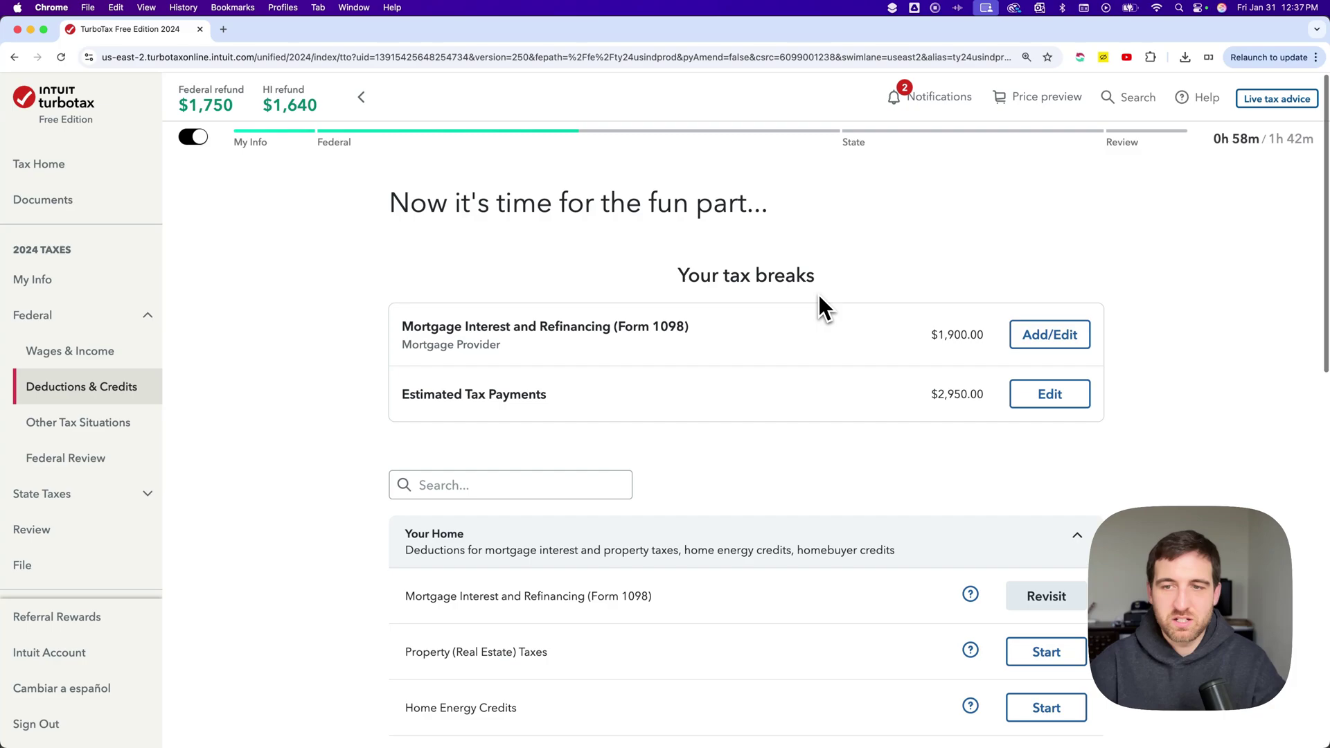
pyautogui.scroll(-4, 819, 297)
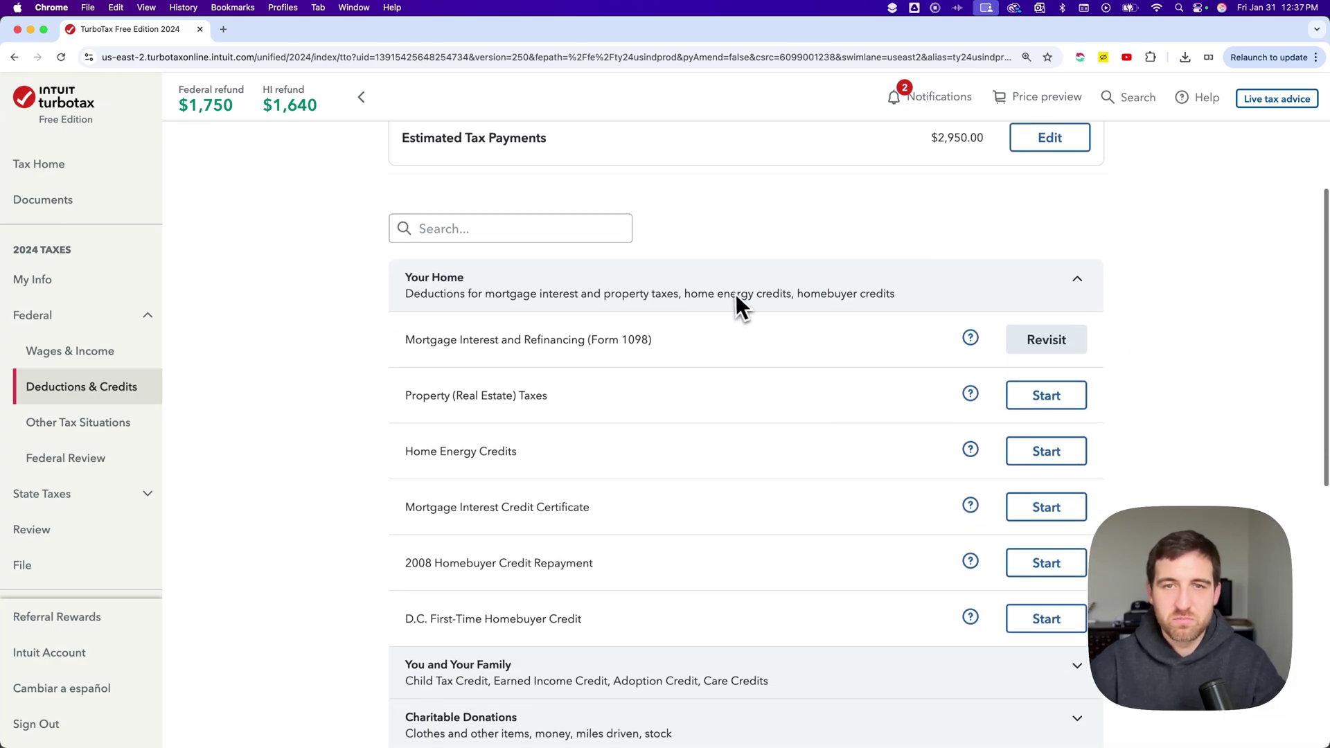
pyautogui.scroll(3, 781, 309)
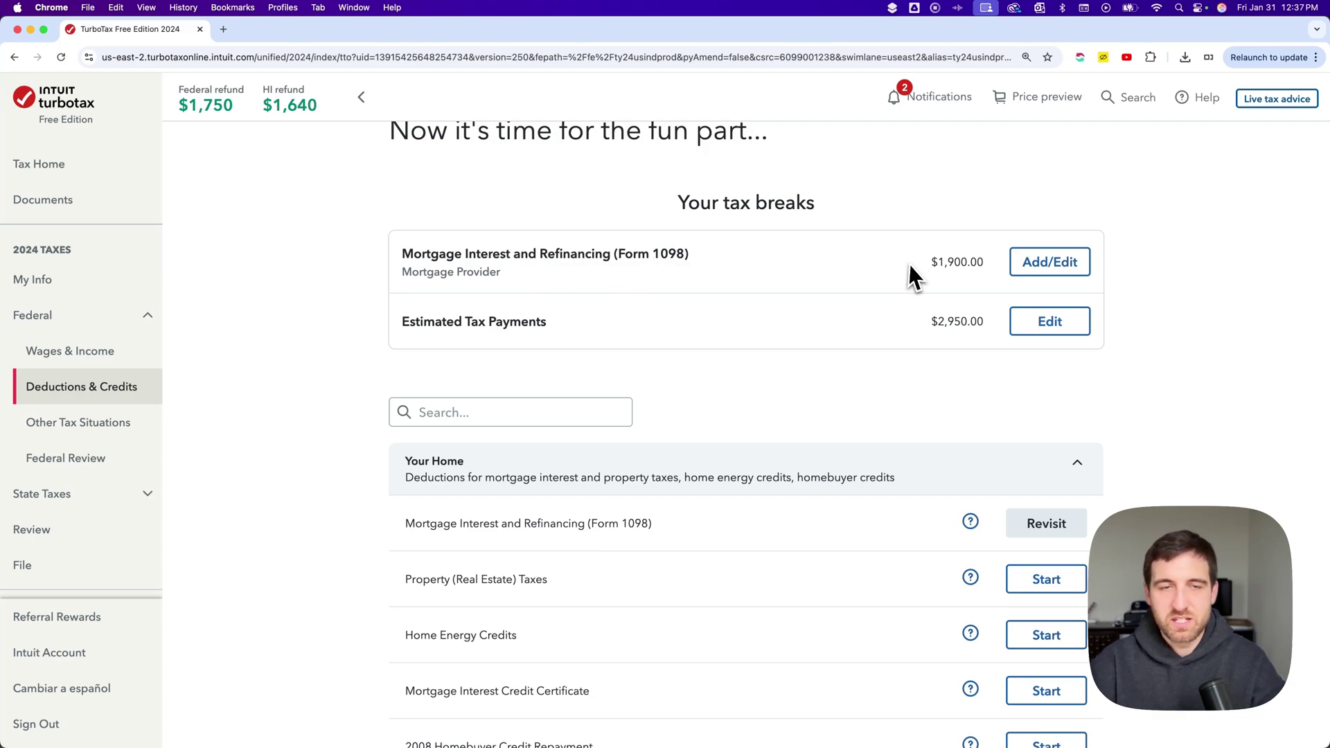
pyautogui.scroll(1, 919, 268)
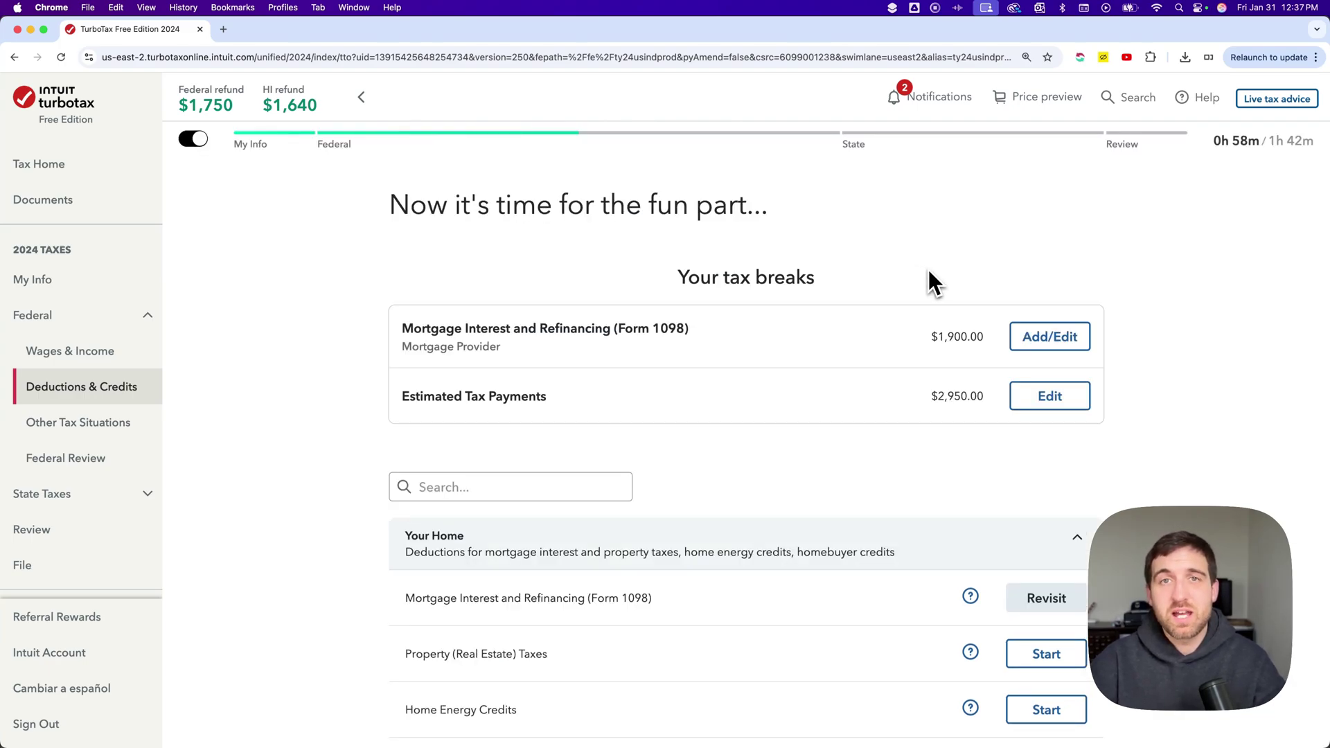